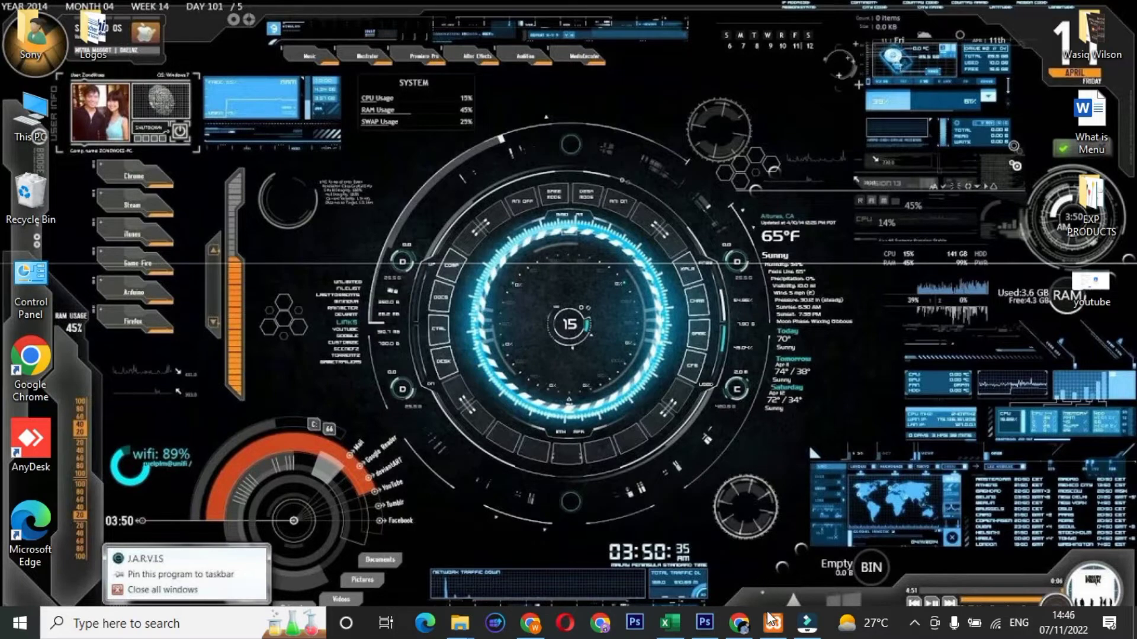
# Start the Apache and MySQL modules in the XAMPP Control Panel and minimize it.
pyautogui.click(772, 621)
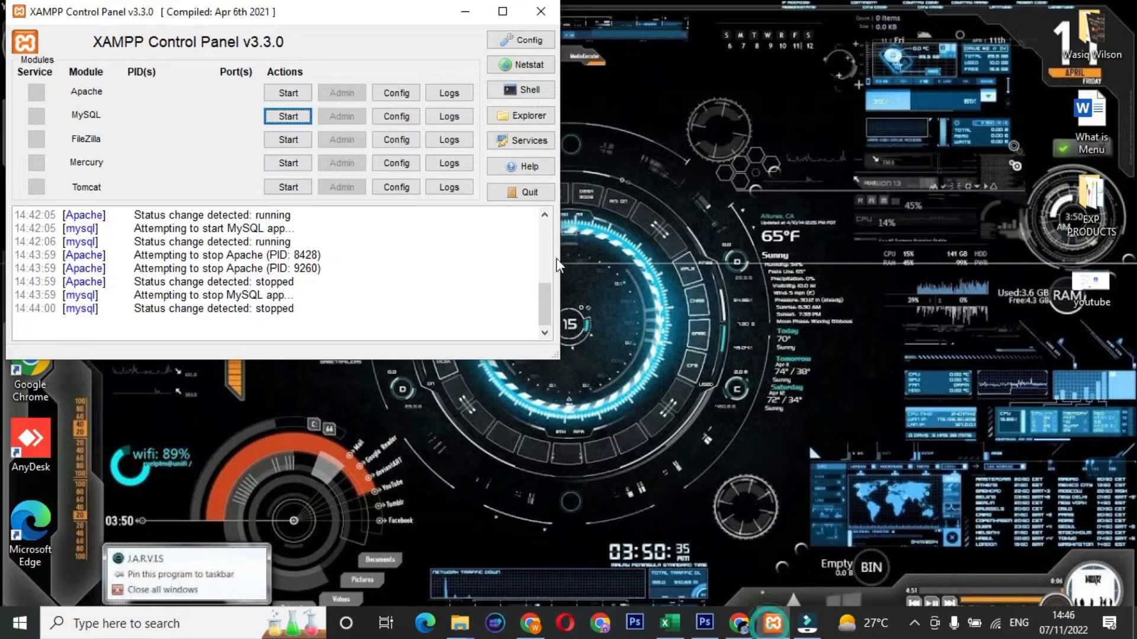
pyautogui.click(304, 96)
pyautogui.click(301, 117)
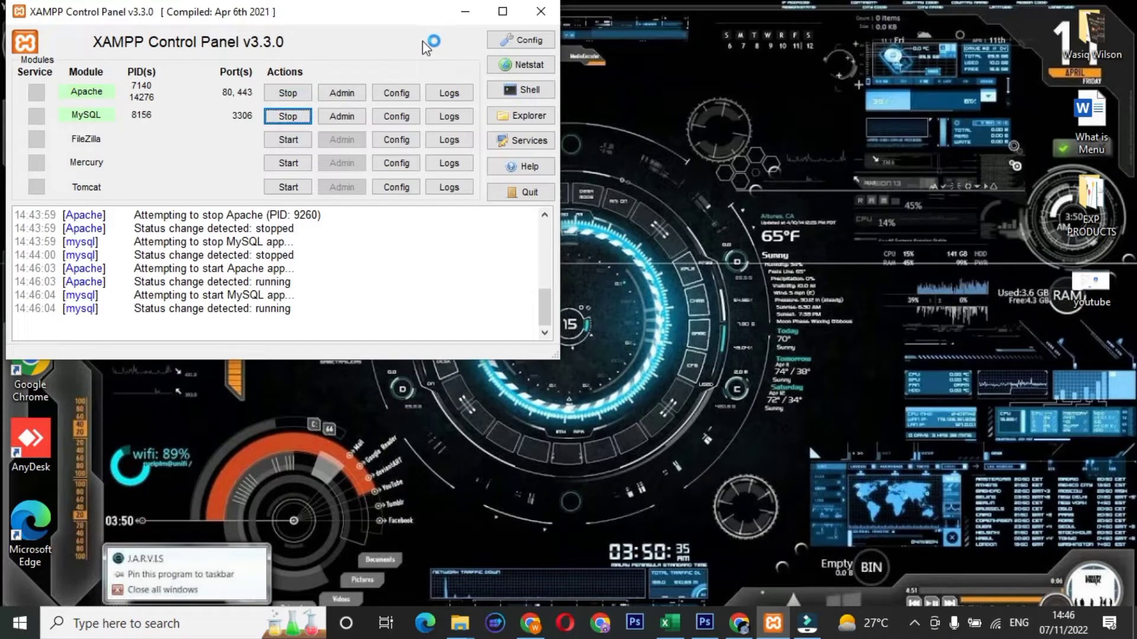
pyautogui.click(466, 11)
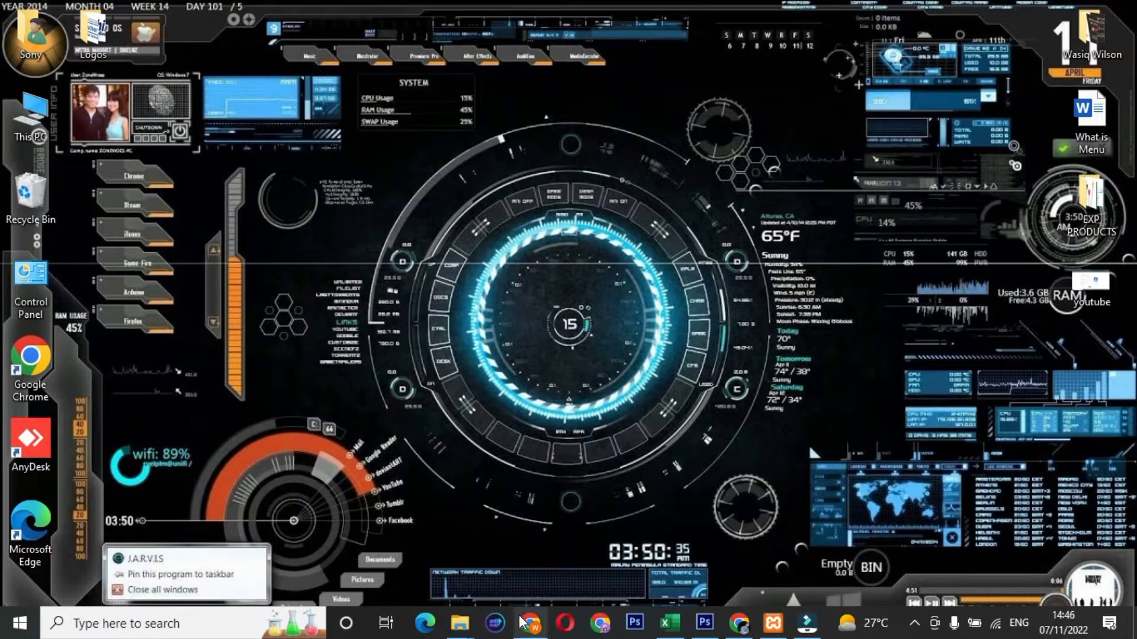
# Switch to Chrome and open the WordPress dashboard at localhost/MR AQUARIUS/wp-admin/.
pyautogui.click(739, 623)
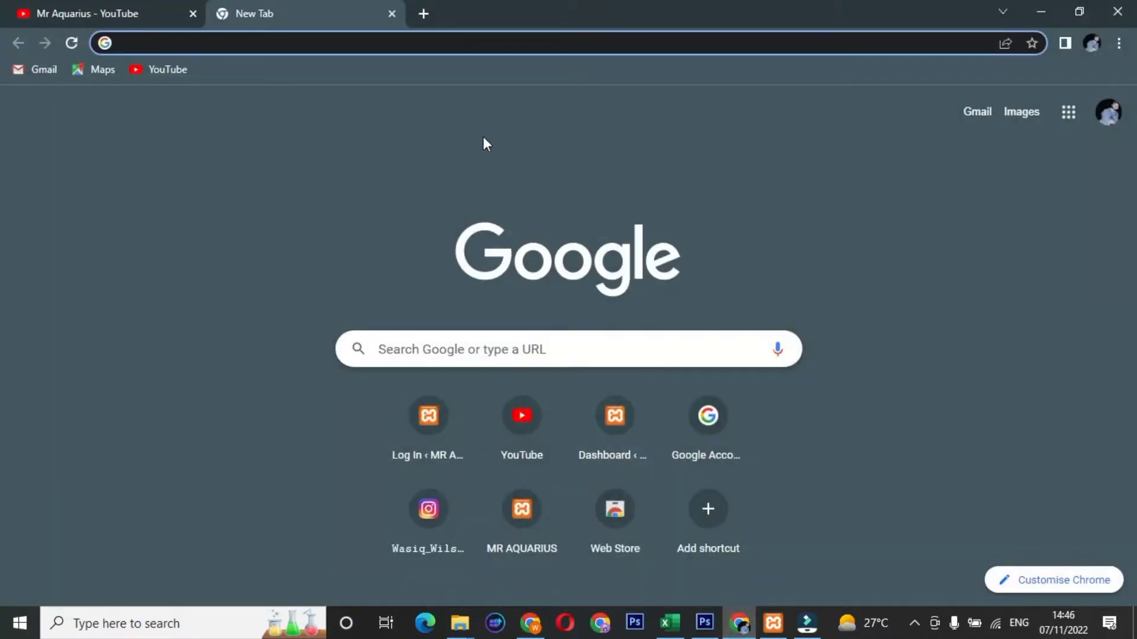
pyautogui.write('loca')
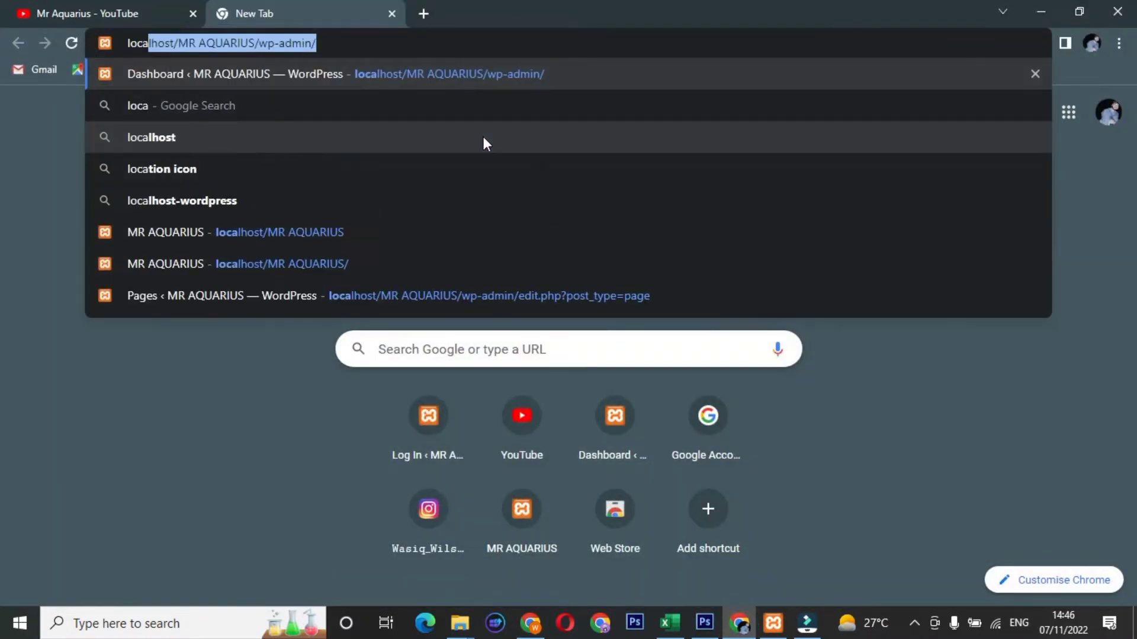
pyautogui.press('Return')
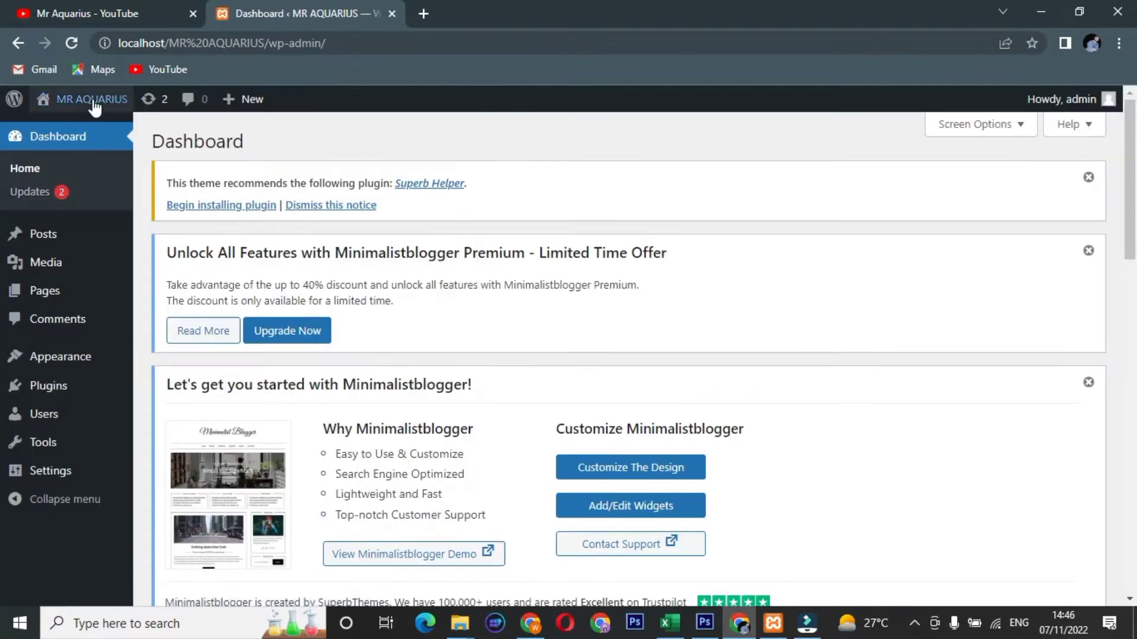
# View the MR AQUARIUS site's front page in a new tab and return to the dashboard.
pyautogui.moveTo(89, 98)
pyautogui.middleClick(93, 136)
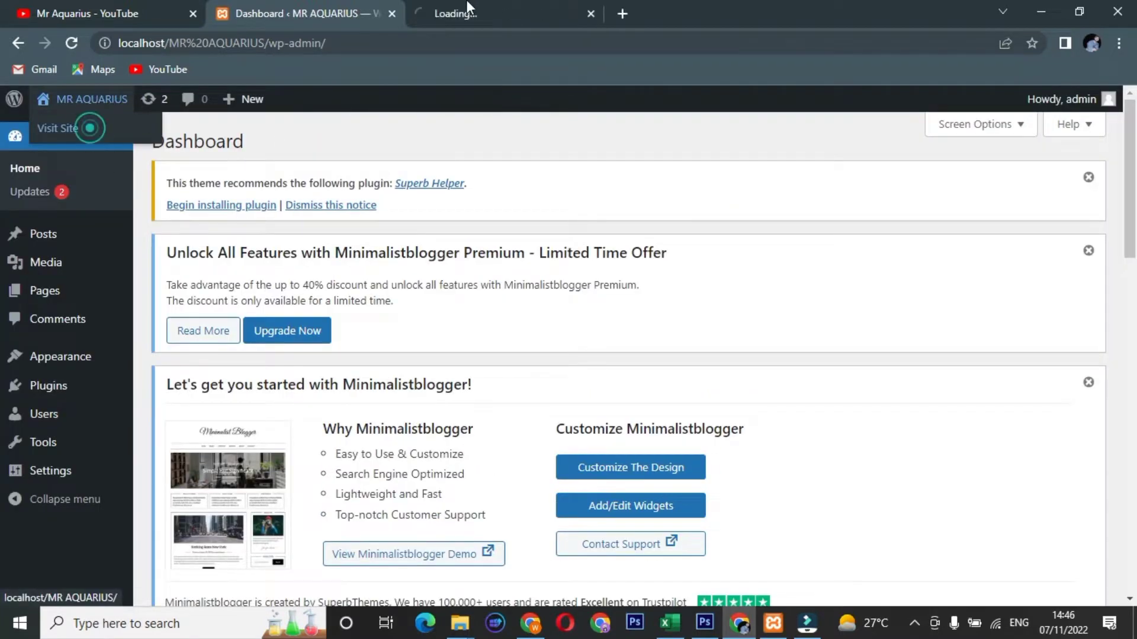
pyautogui.click(477, 16)
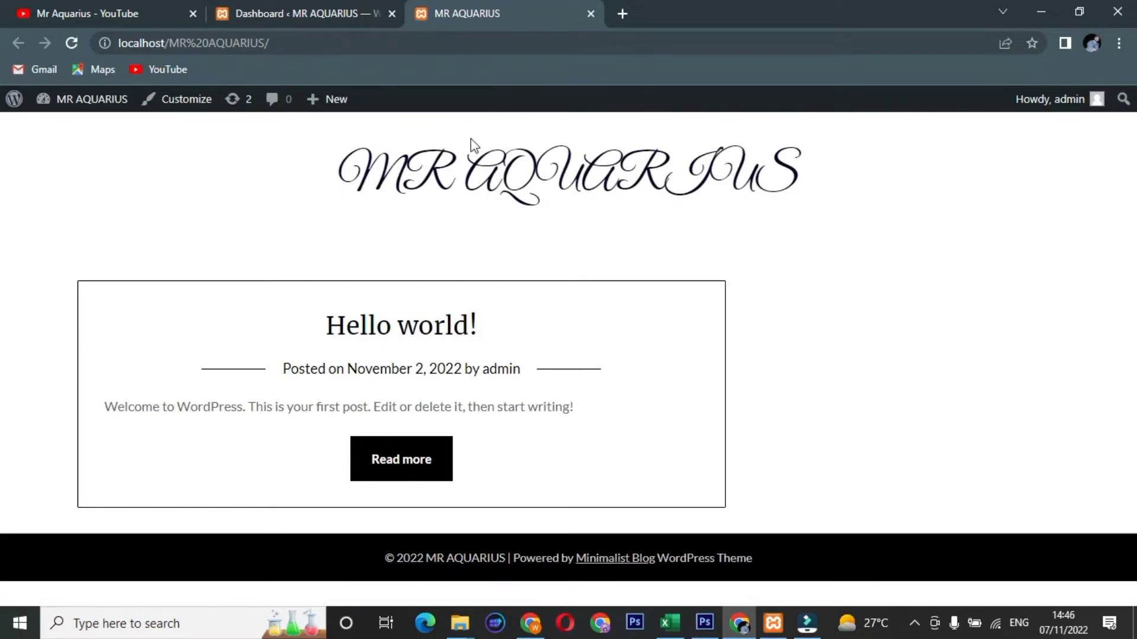
pyautogui.click(349, 7)
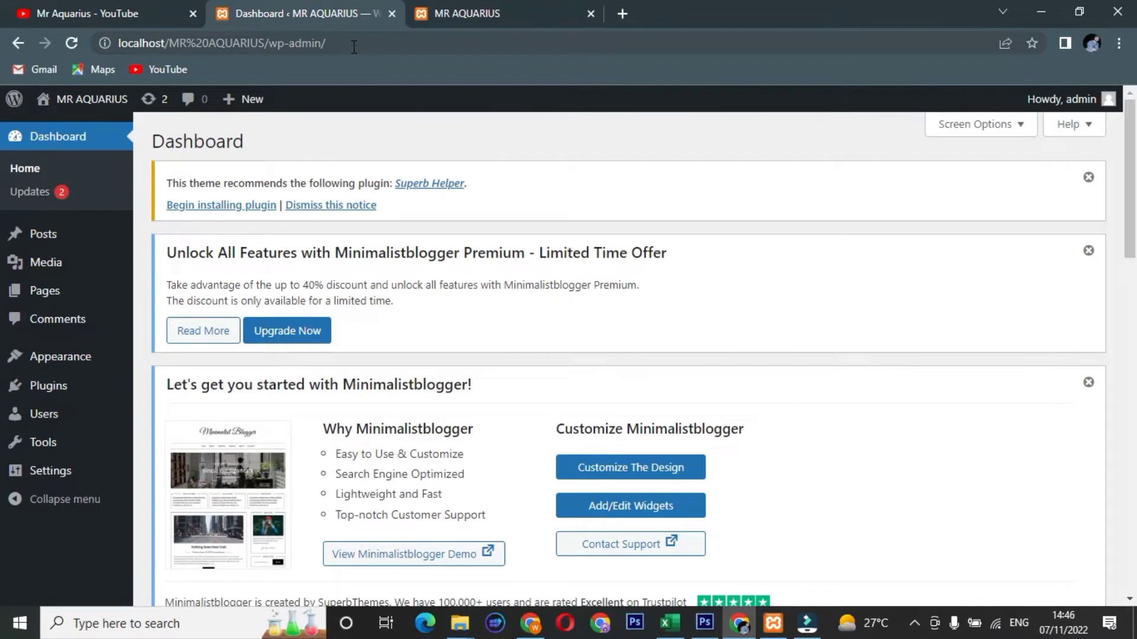
# Open the list of all WordPress pages in a new tab and switch to it.
pyautogui.moveTo(41, 294)
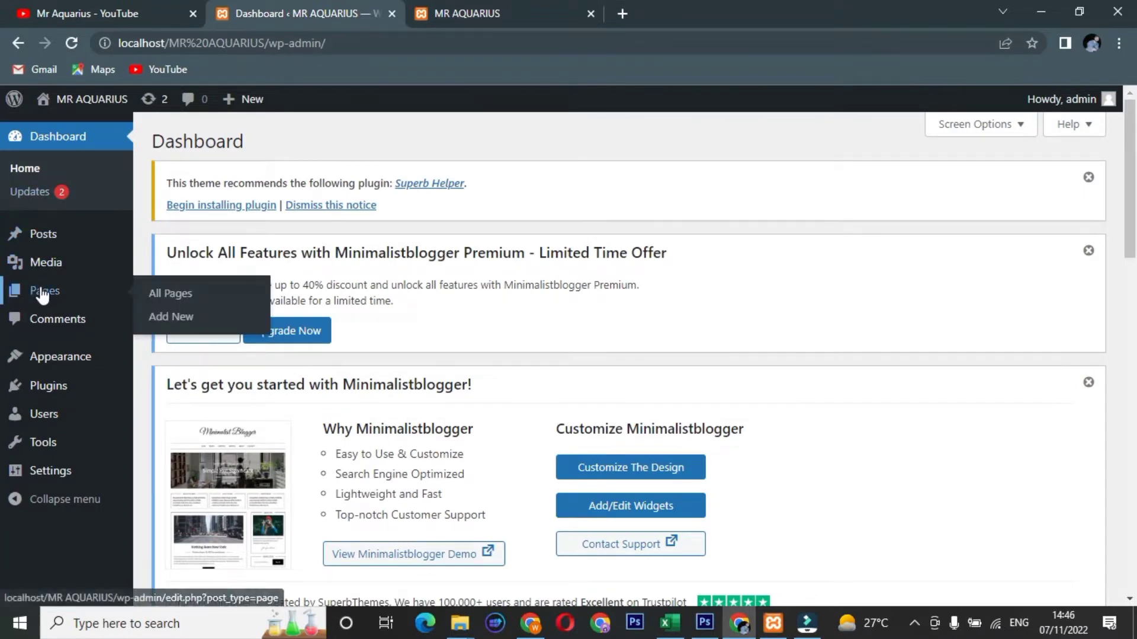
pyautogui.middleClick(160, 292)
pyautogui.click(647, 13)
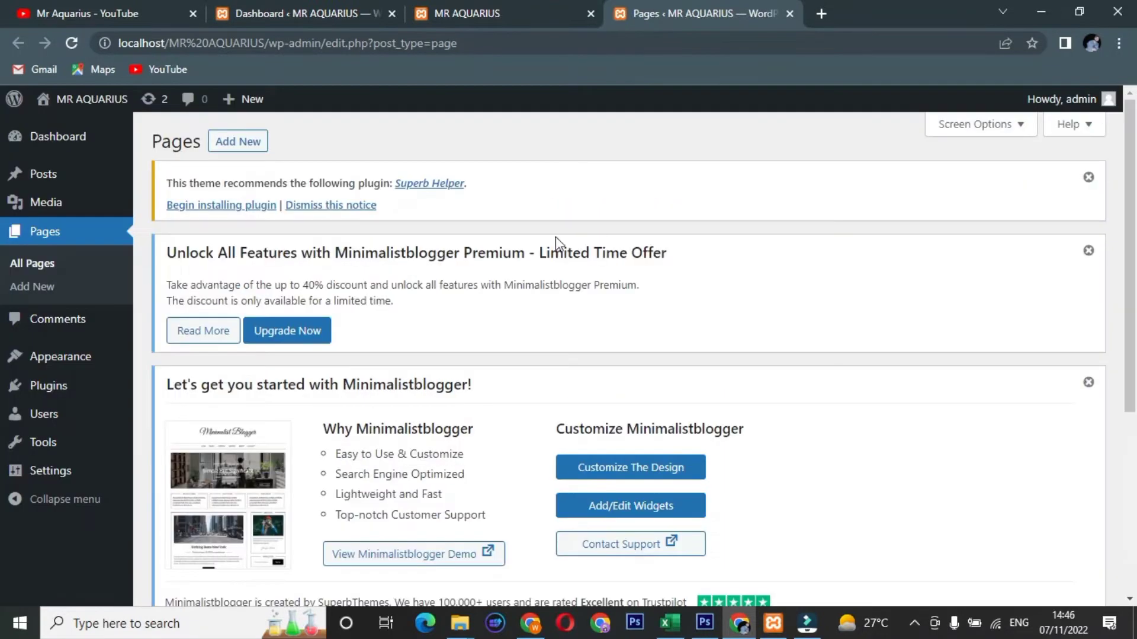
# View the existing Sample Page in a new tab, look through its content and return to the pages list.
pyautogui.scroll(-5, 502, 272)
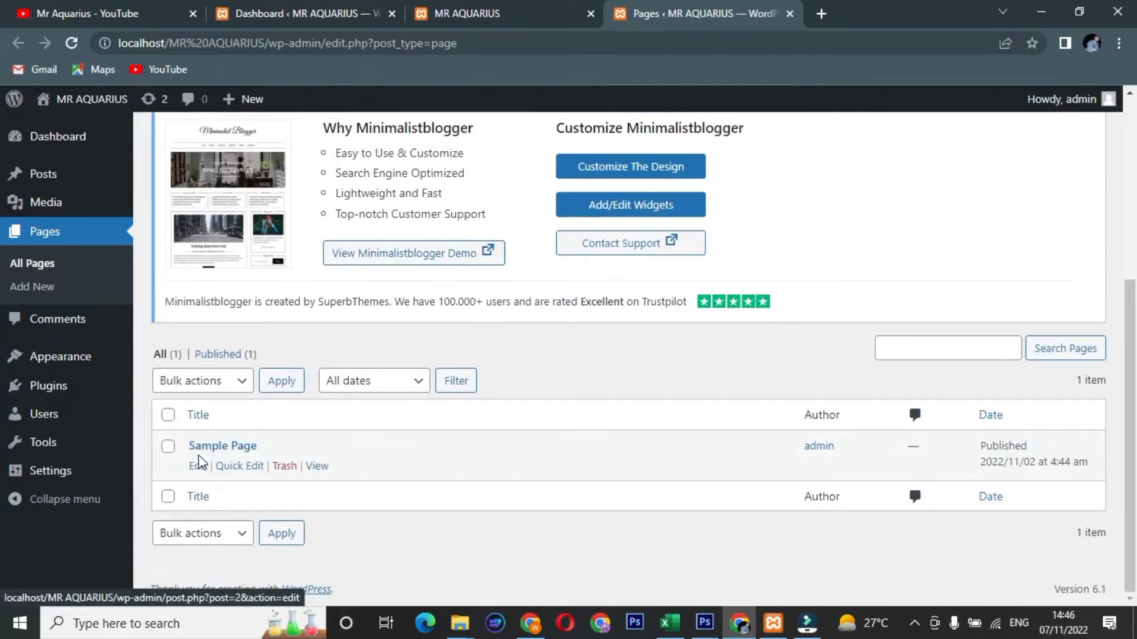
pyautogui.rightClick(325, 466)
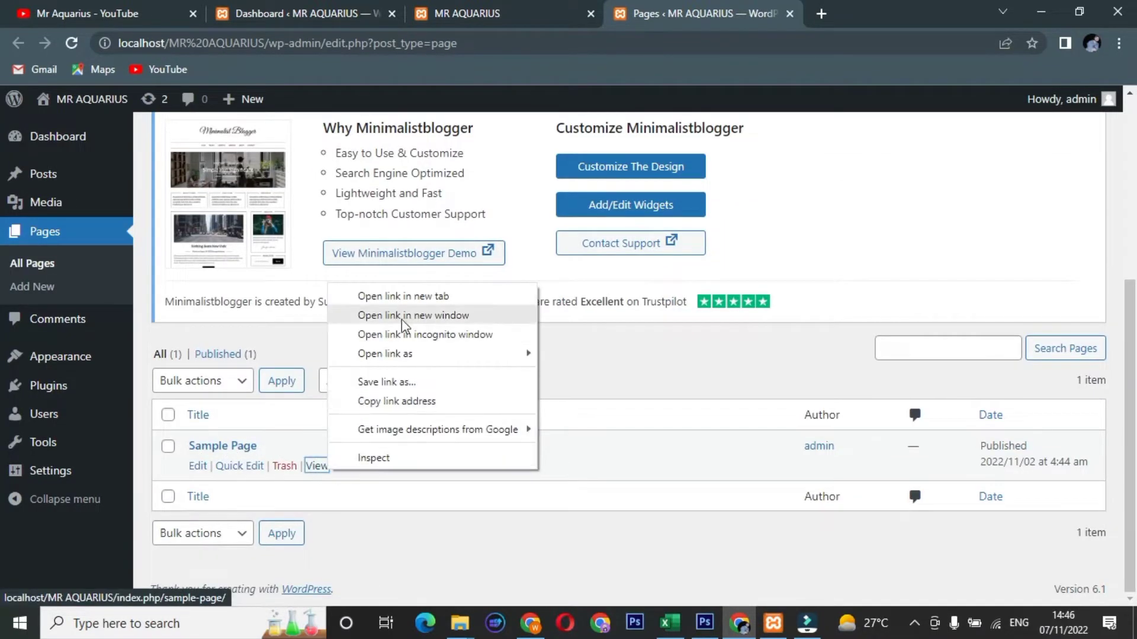
pyautogui.click(413, 297)
pyautogui.click(828, 10)
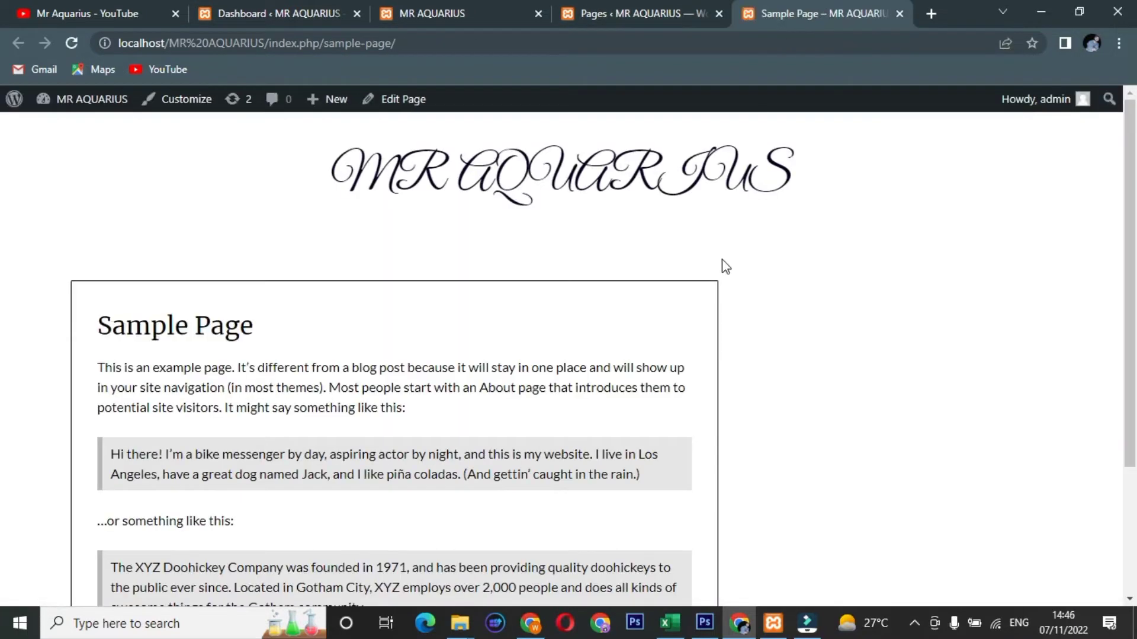
pyautogui.scroll(-3, 726, 267)
pyautogui.scroll(3, 726, 266)
pyautogui.click(631, 7)
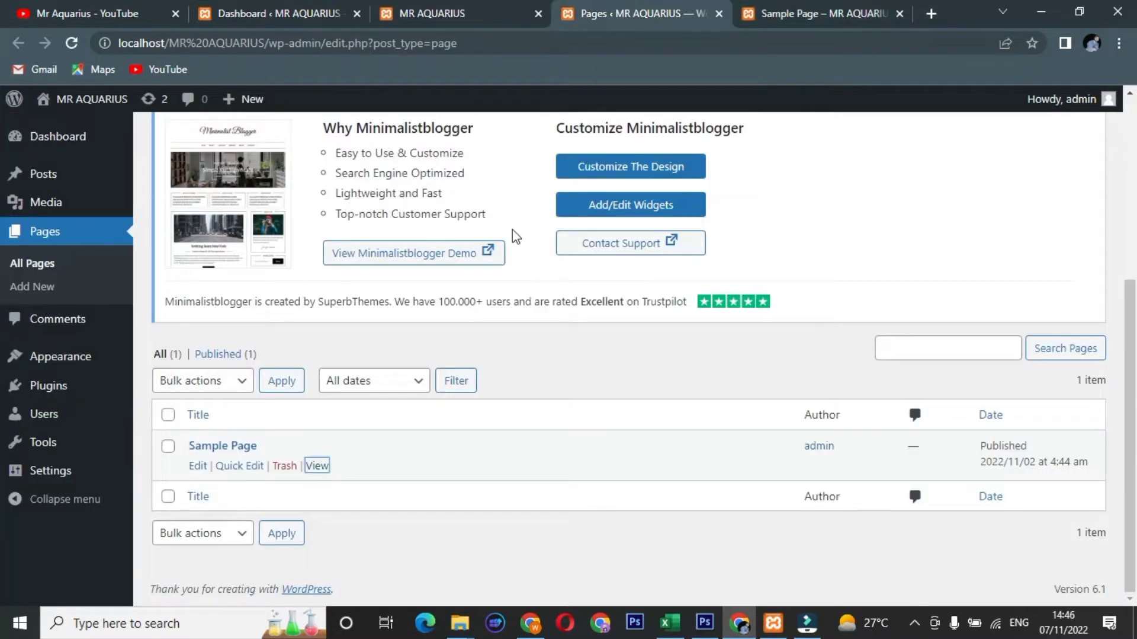
# Add a new page titled "Home" and publish it.
pyautogui.scroll(5, 513, 235)
pyautogui.click(257, 145)
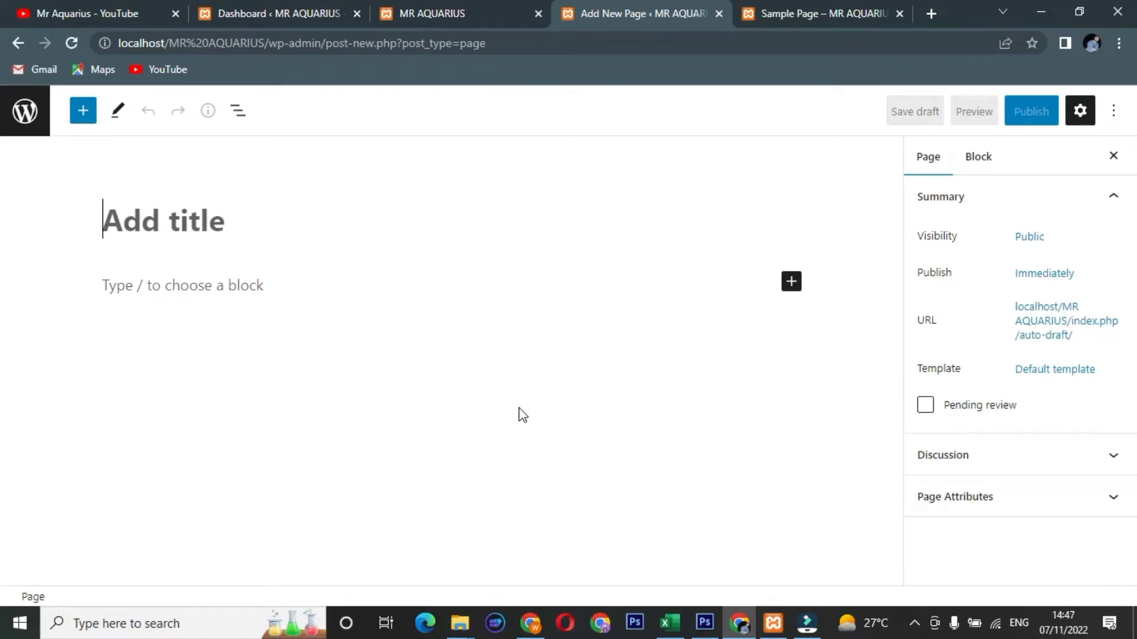
pyautogui.write('H')
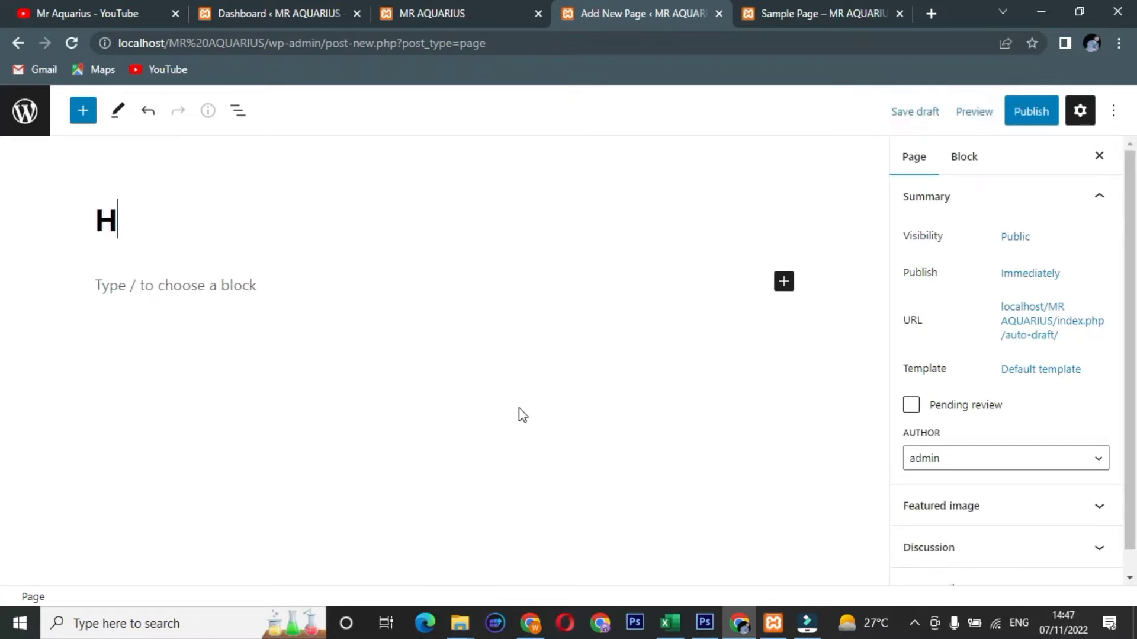
pyautogui.write('ome')
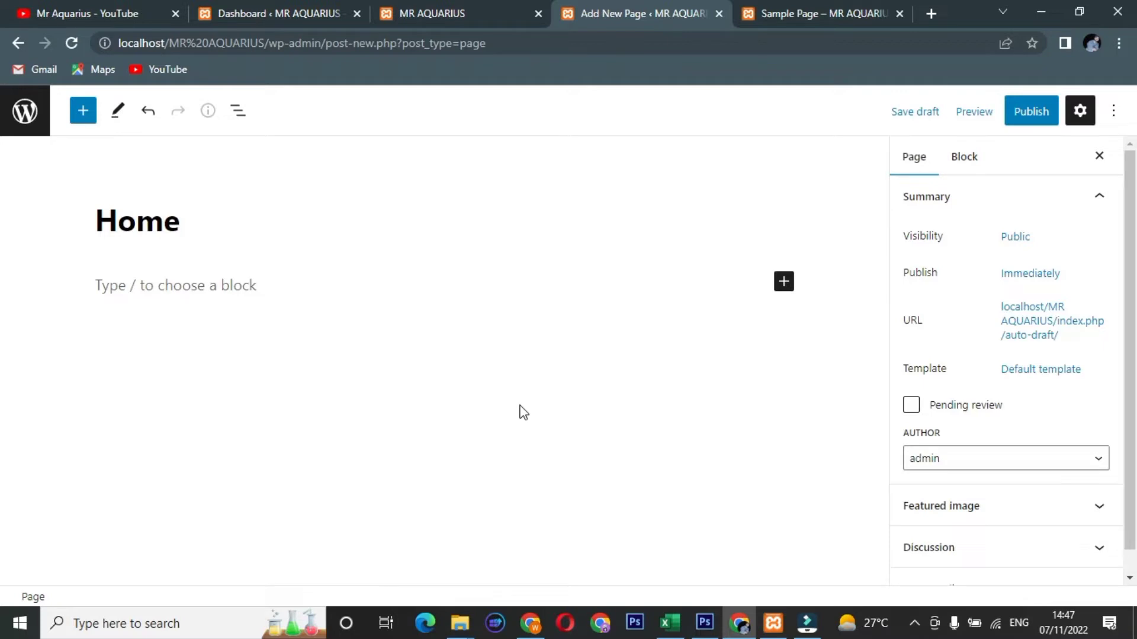
pyautogui.click(1028, 118)
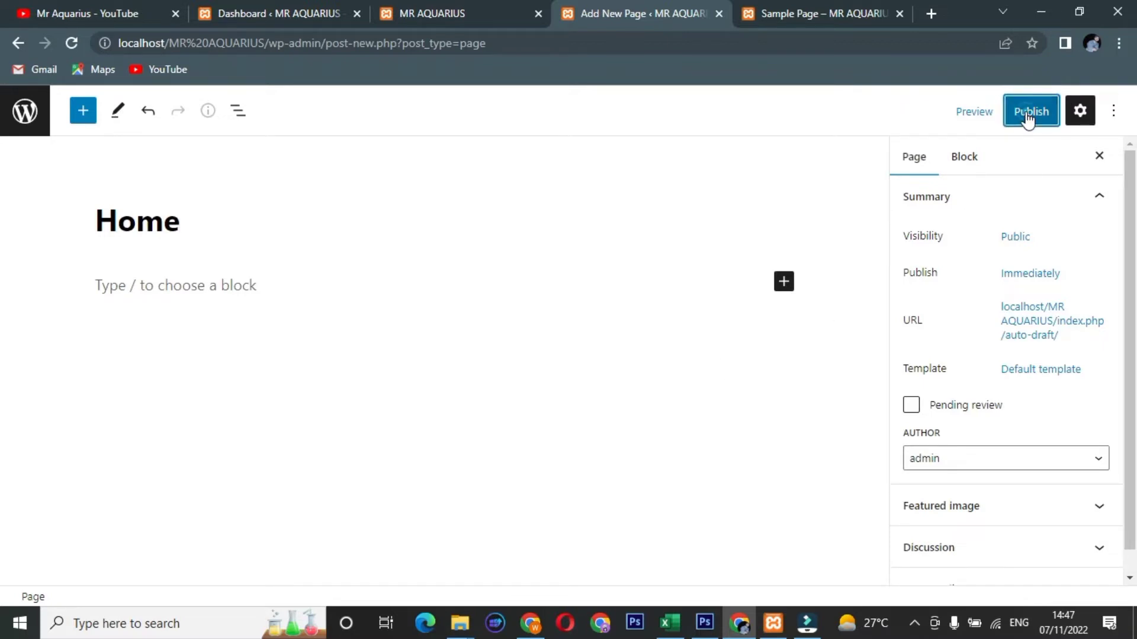
pyautogui.click(946, 115)
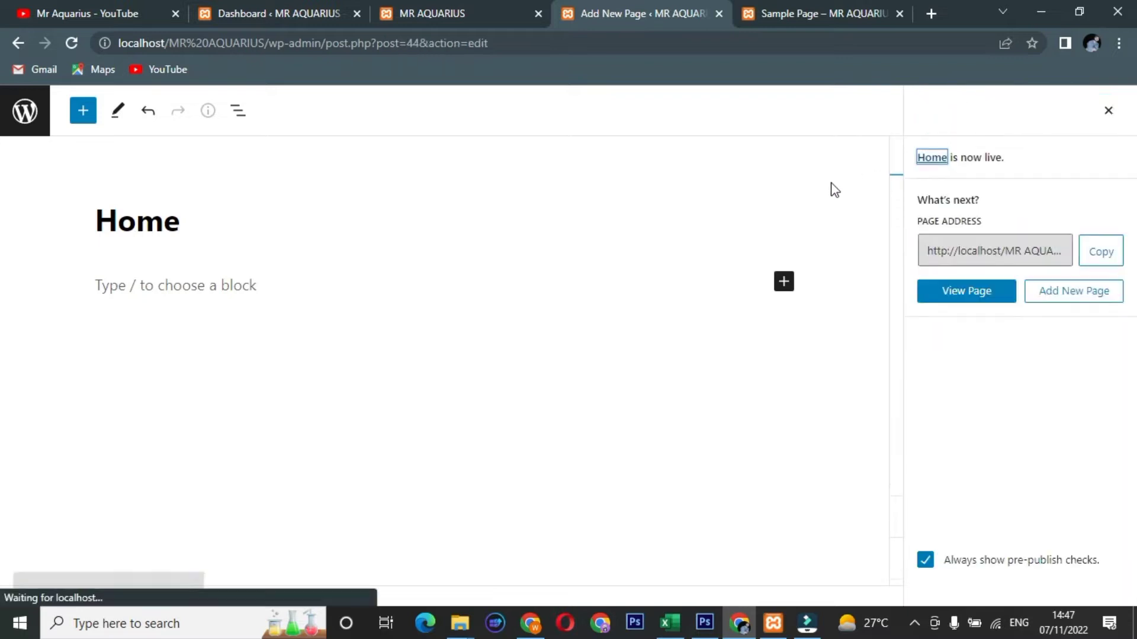
# Open the published Home page in its own tab and close the Sample Page tab.
pyautogui.click(155, 554)
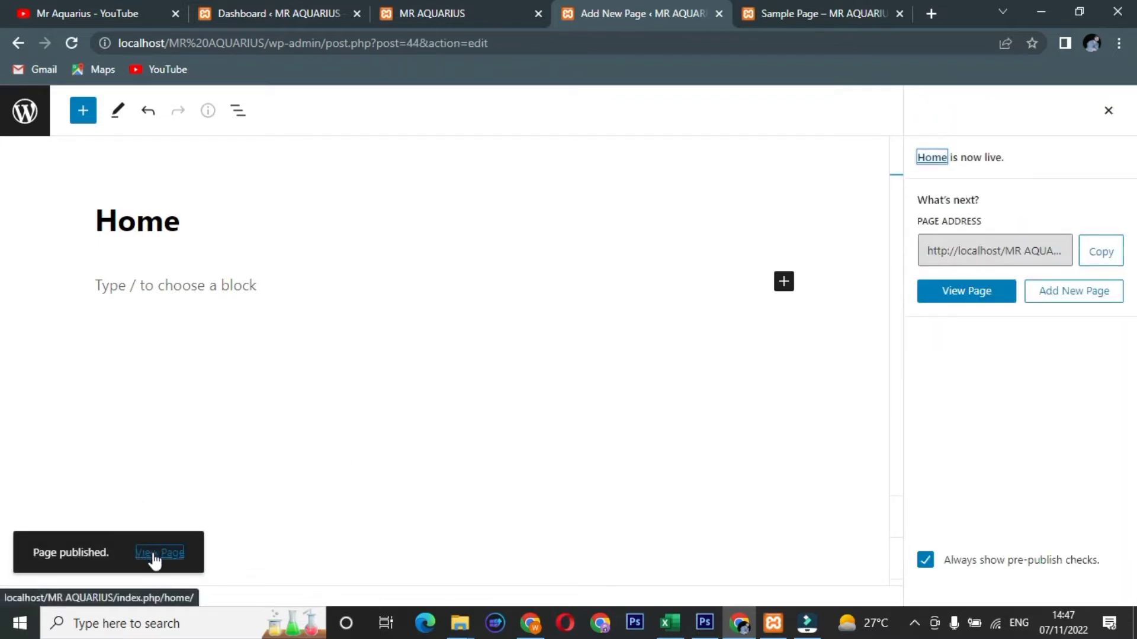
pyautogui.click(771, 12)
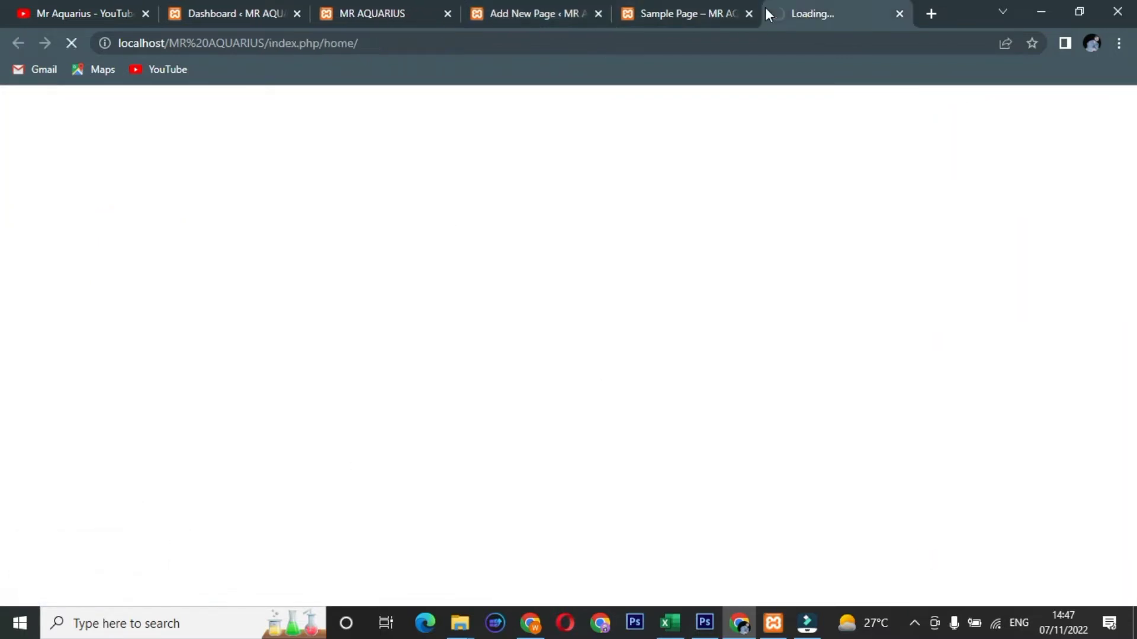
pyautogui.click(749, 14)
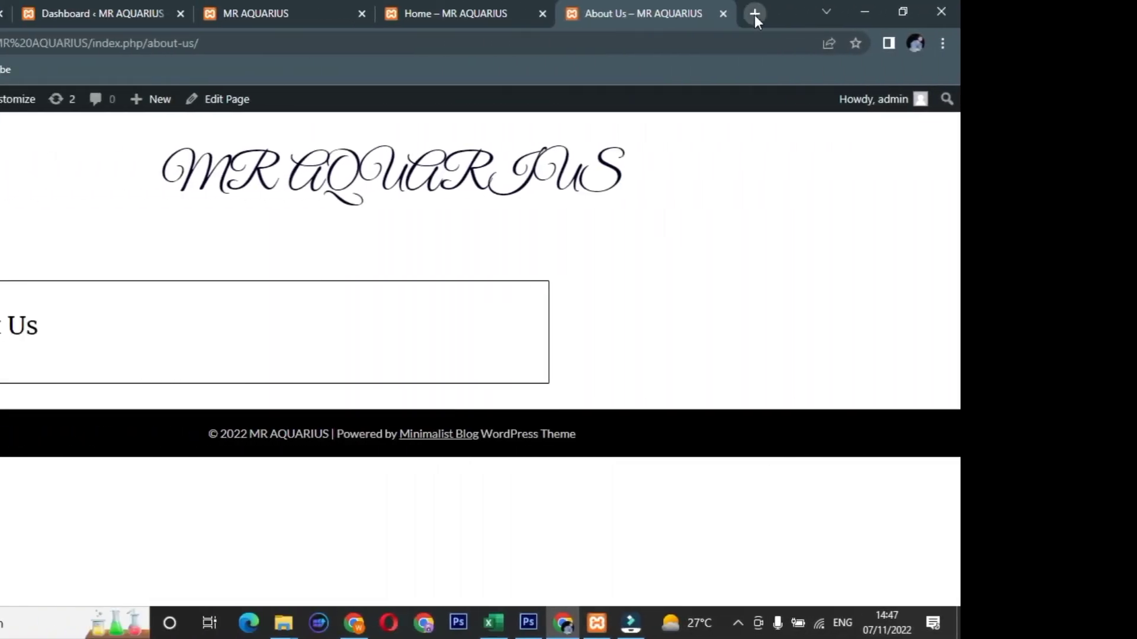
# Search Google for "lorem ipsum" in a new tab and open the lipsum.com site.
pyautogui.click(755, 15)
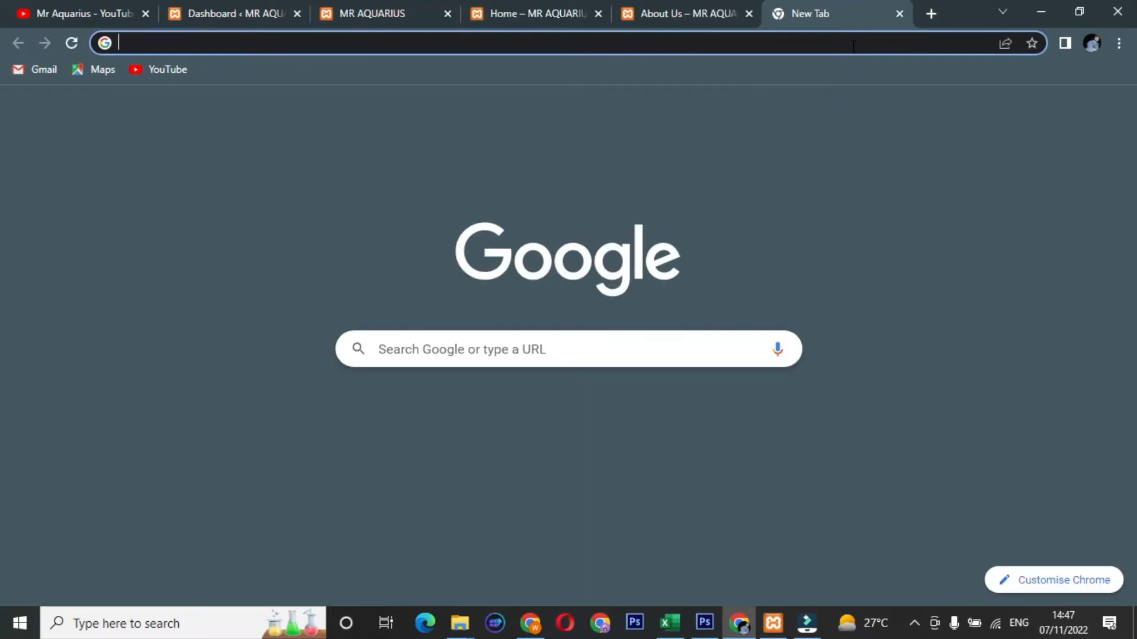
pyautogui.write('lore')
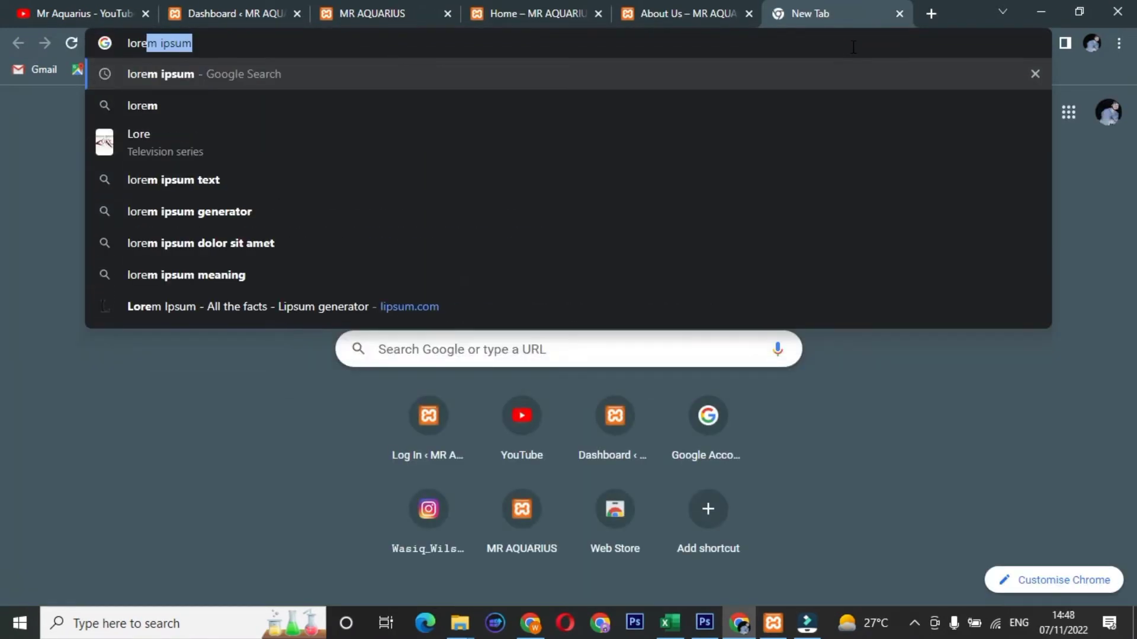
pyautogui.write('m ipsum')
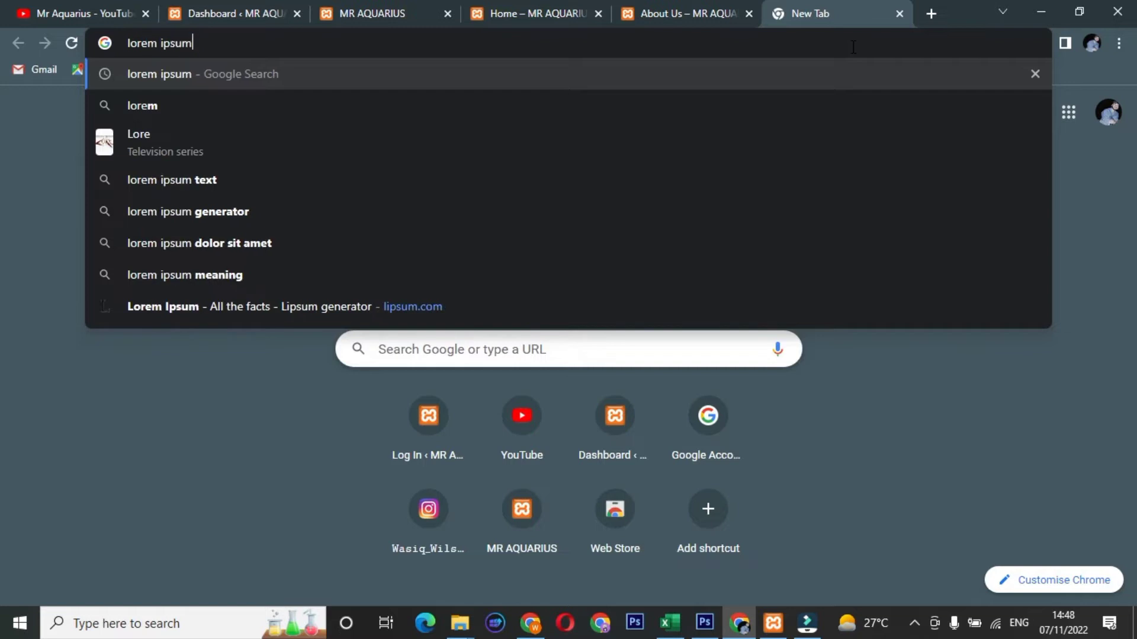
pyautogui.press('Return')
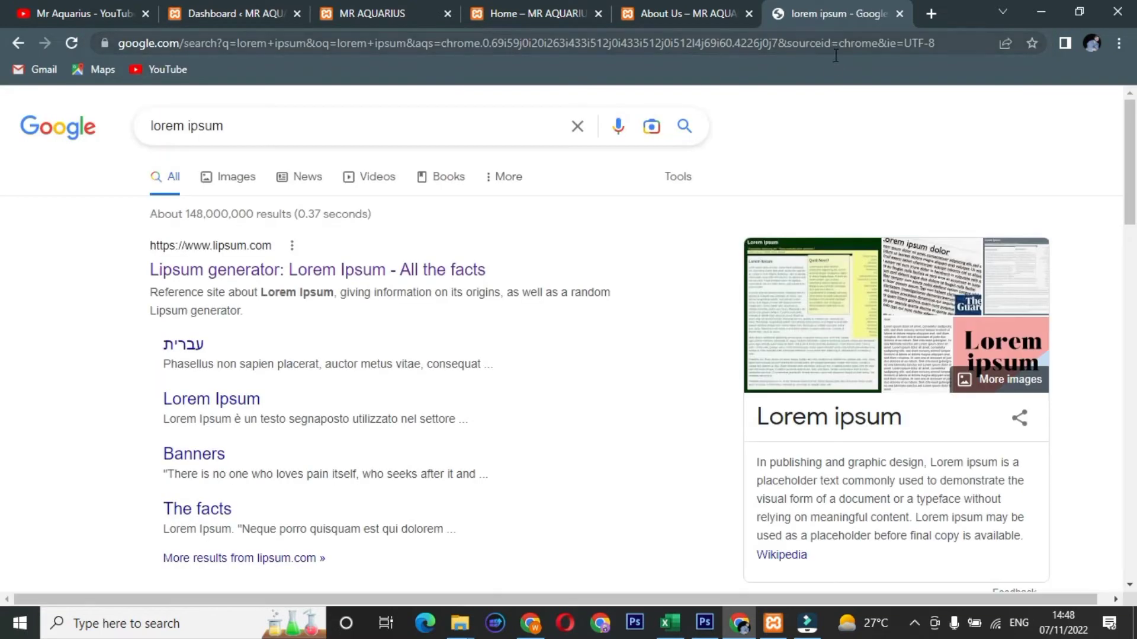
pyautogui.click(232, 272)
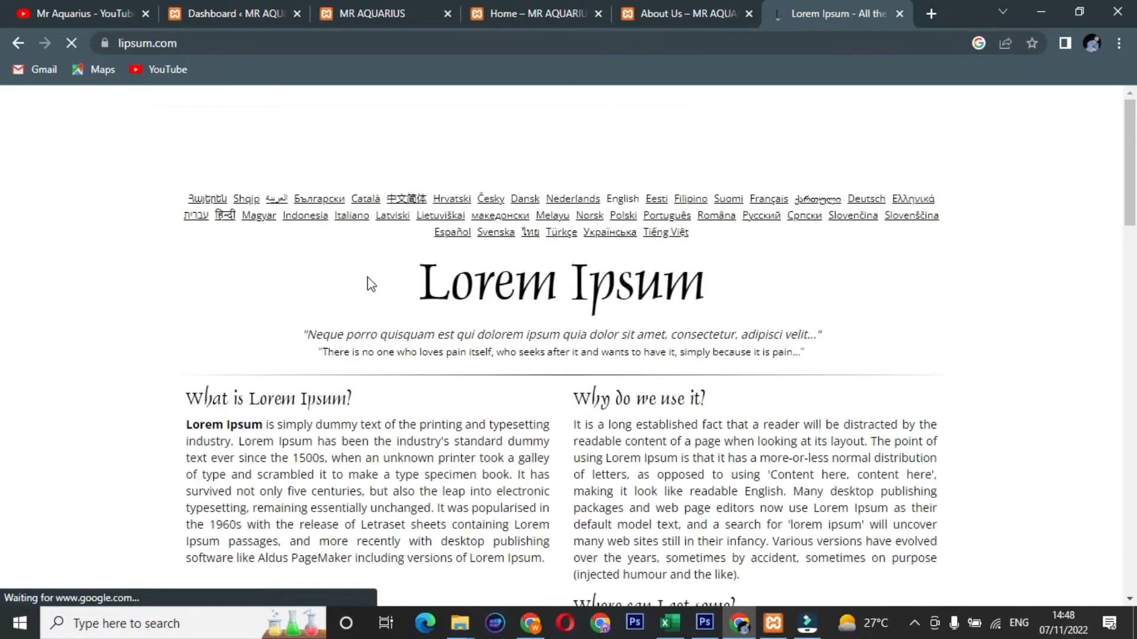
# Copy the "What is Lorem Ipsum?" heading together with its paragraph.
pyautogui.scroll(-2, 372, 368)
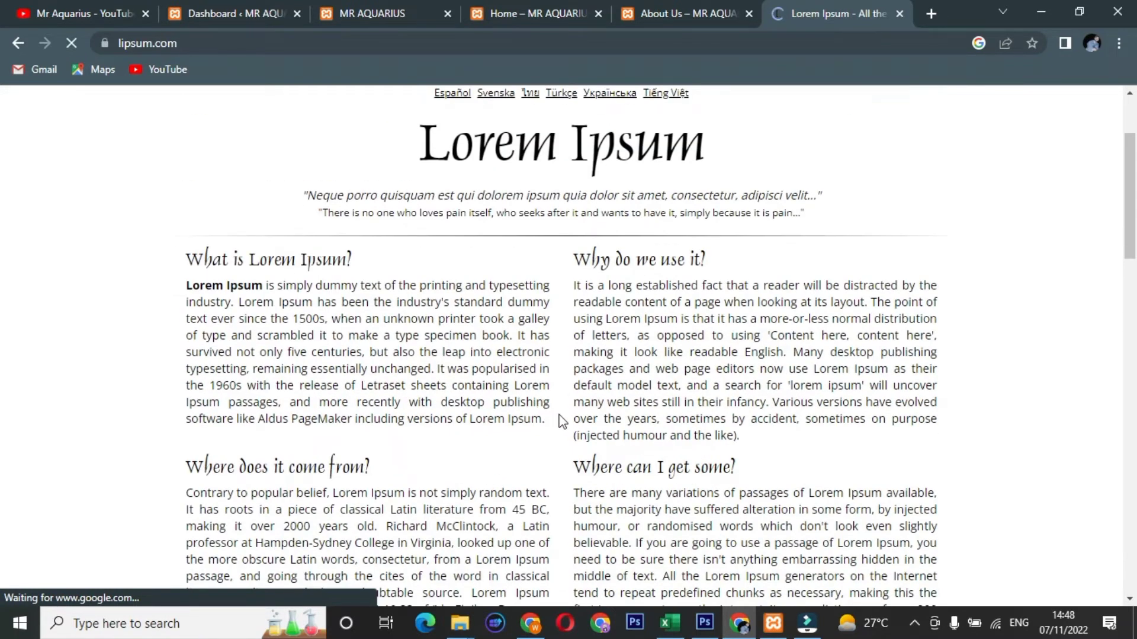
pyautogui.moveTo(561, 421); pyautogui.dragTo(189, 251)
pyautogui.hotkey('ctrl', 'c')
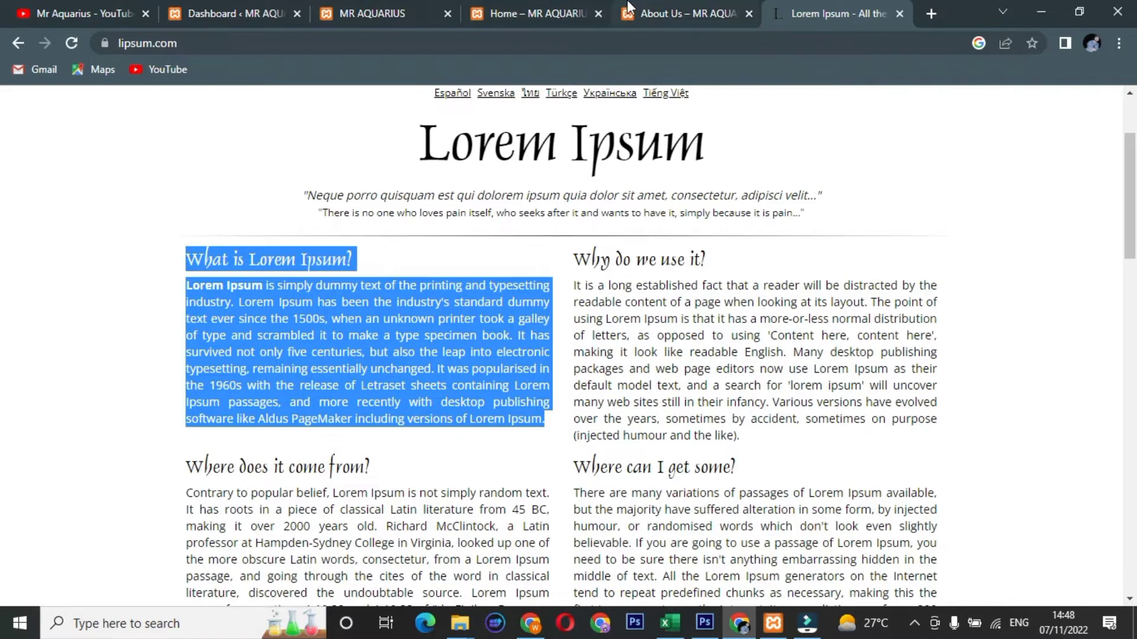
# Return to the Home page and open its editor in a new tab.
pyautogui.click(560, 9)
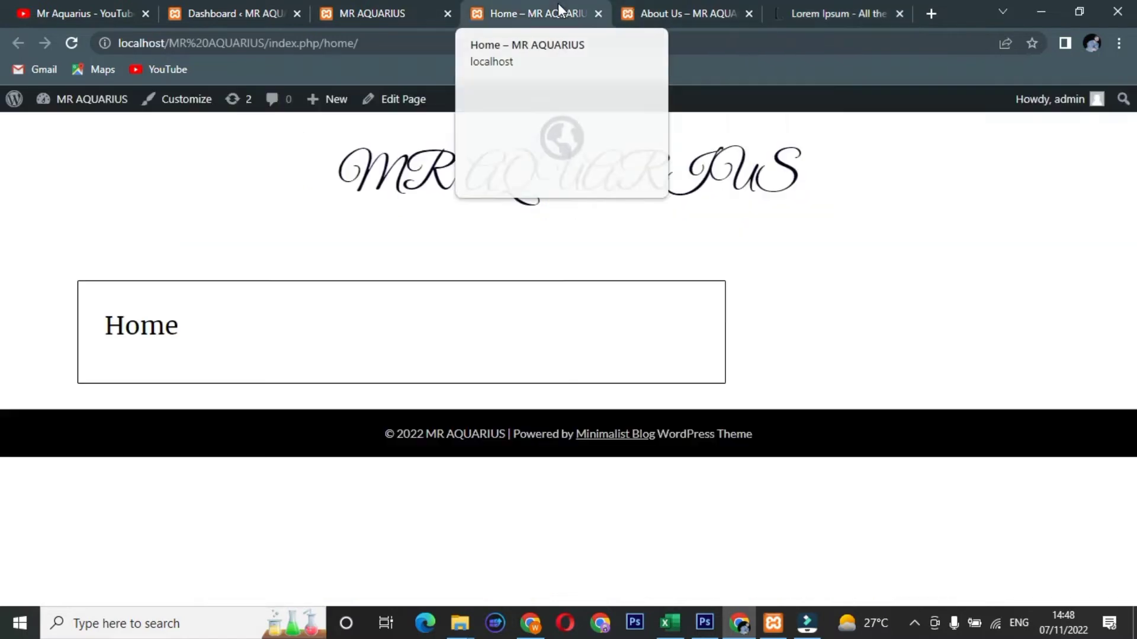
pyautogui.rightClick(390, 106)
pyautogui.click(450, 112)
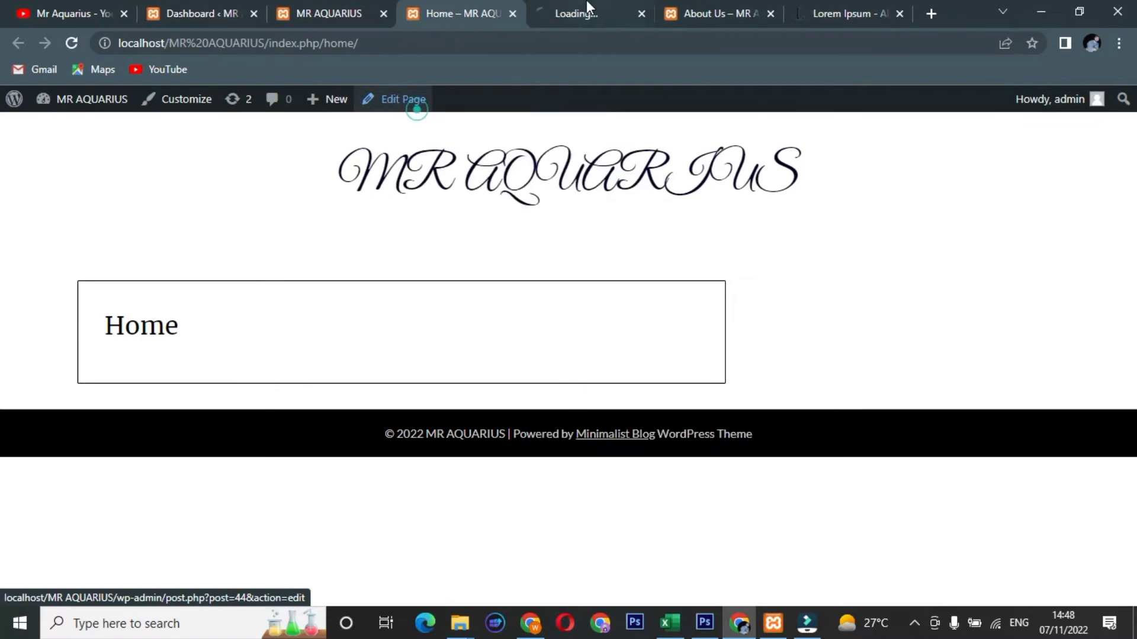
pyautogui.click(589, 8)
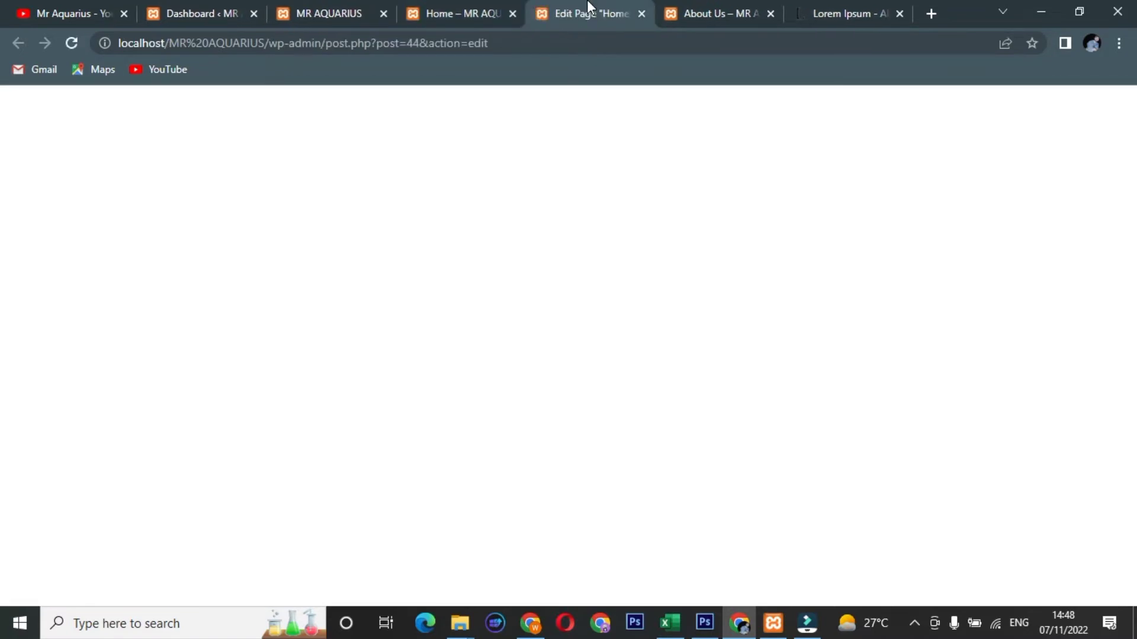
# Paste the copied Lorem Ipsum text into the Home page's body below the title.
pyautogui.click(239, 280)
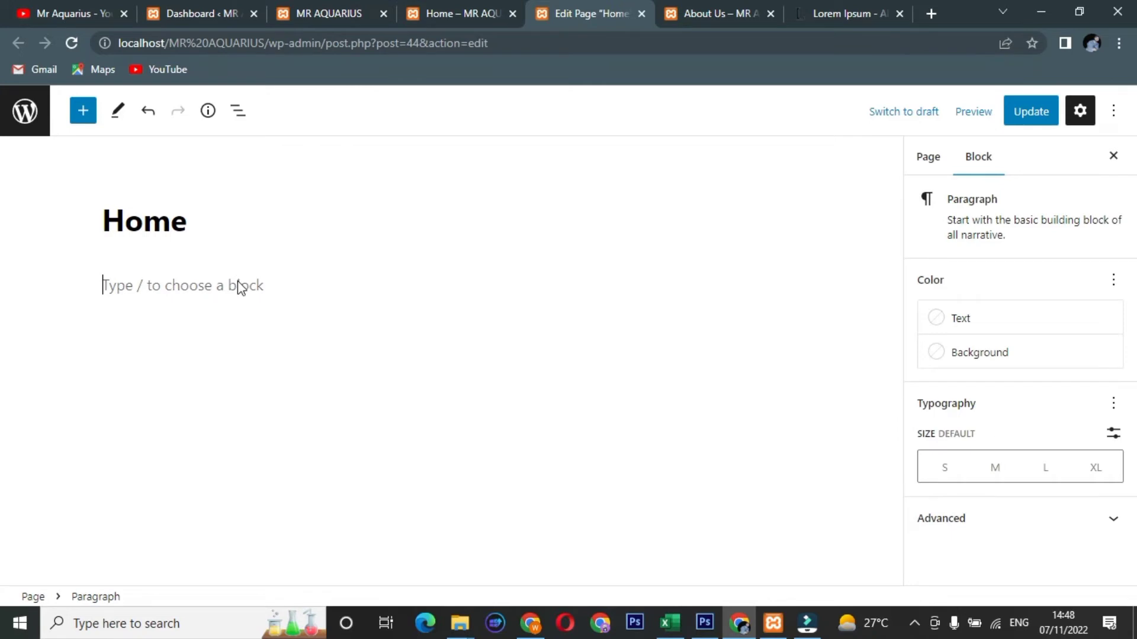
pyautogui.rightClick(239, 287)
pyautogui.click(287, 411)
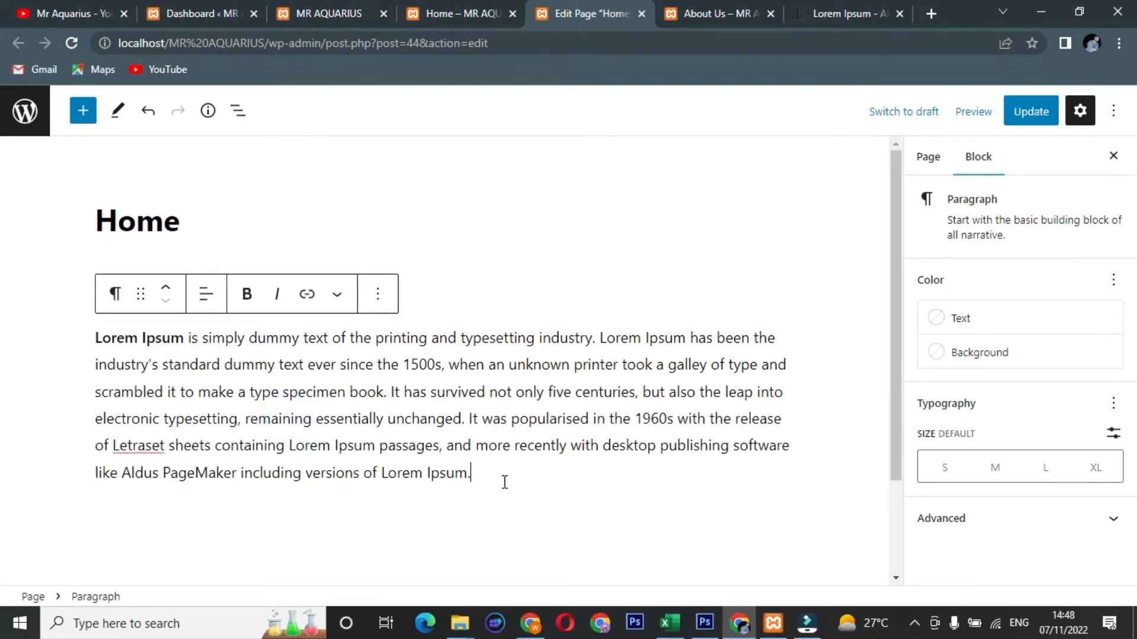
# Paste a second copy of the Lorem Ipsum heading and paragraph below the first one and update the Home page.
pyautogui.press('Return')
pyautogui.rightClick(128, 514)
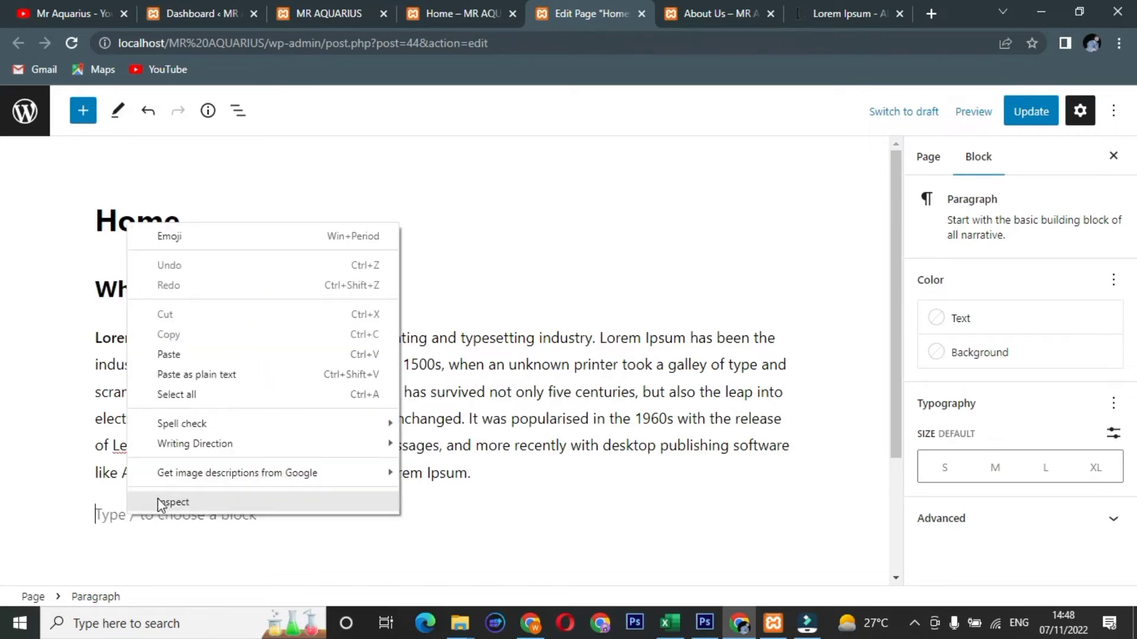
pyautogui.click(202, 355)
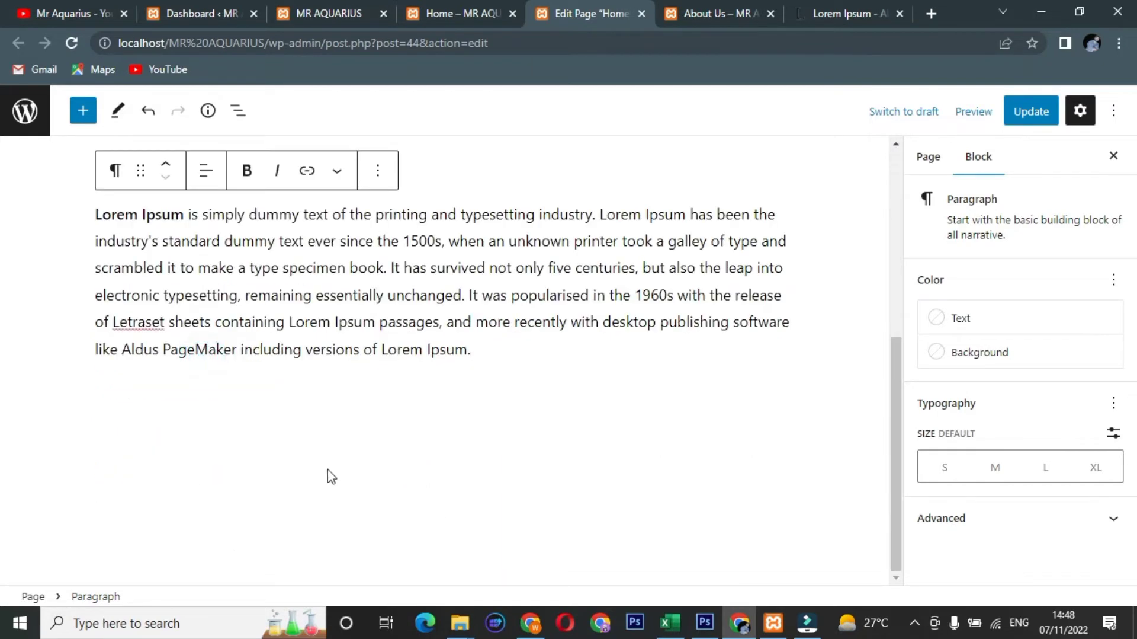
pyautogui.scroll(5, 442, 442)
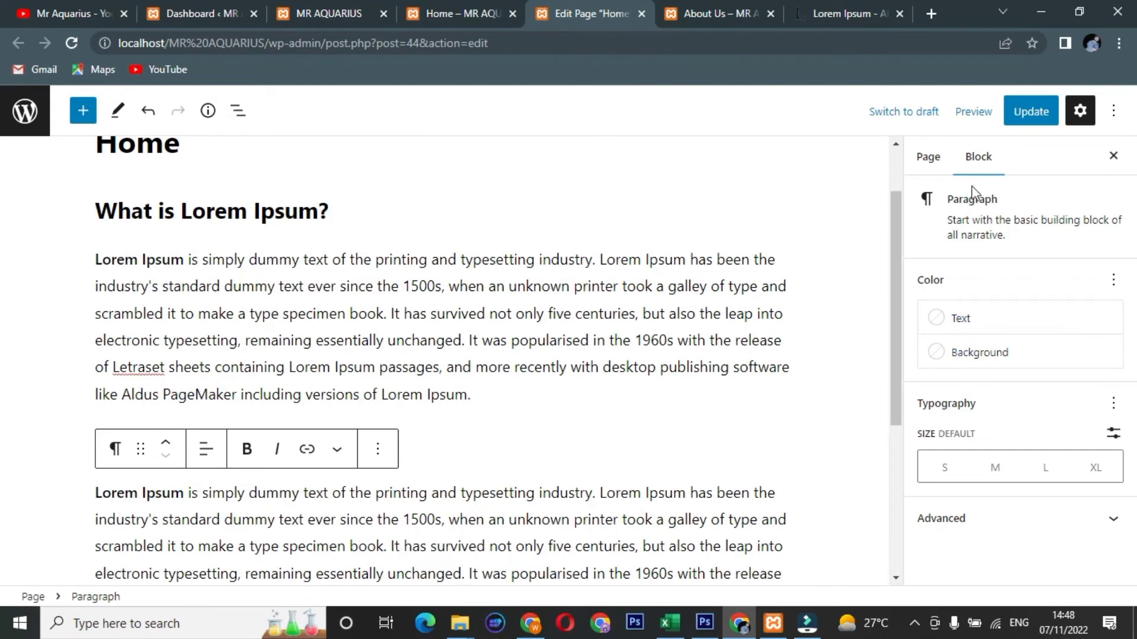
pyautogui.click(1025, 122)
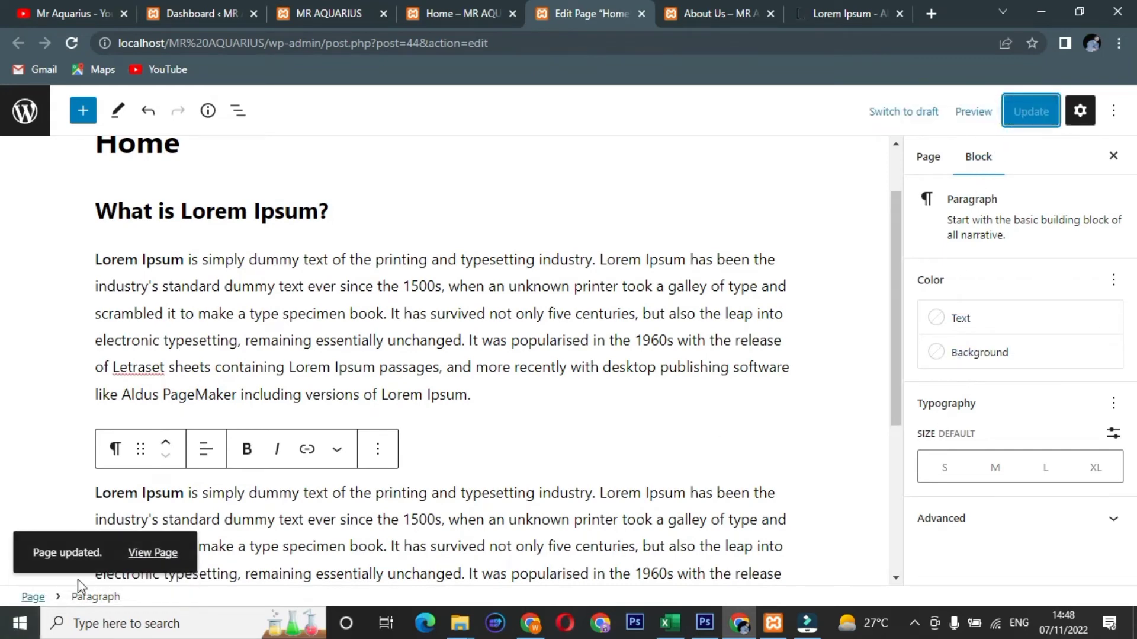
# Reload the live Home page and check how the two Lorem Ipsum sections are displayed.
pyautogui.click(152, 553)
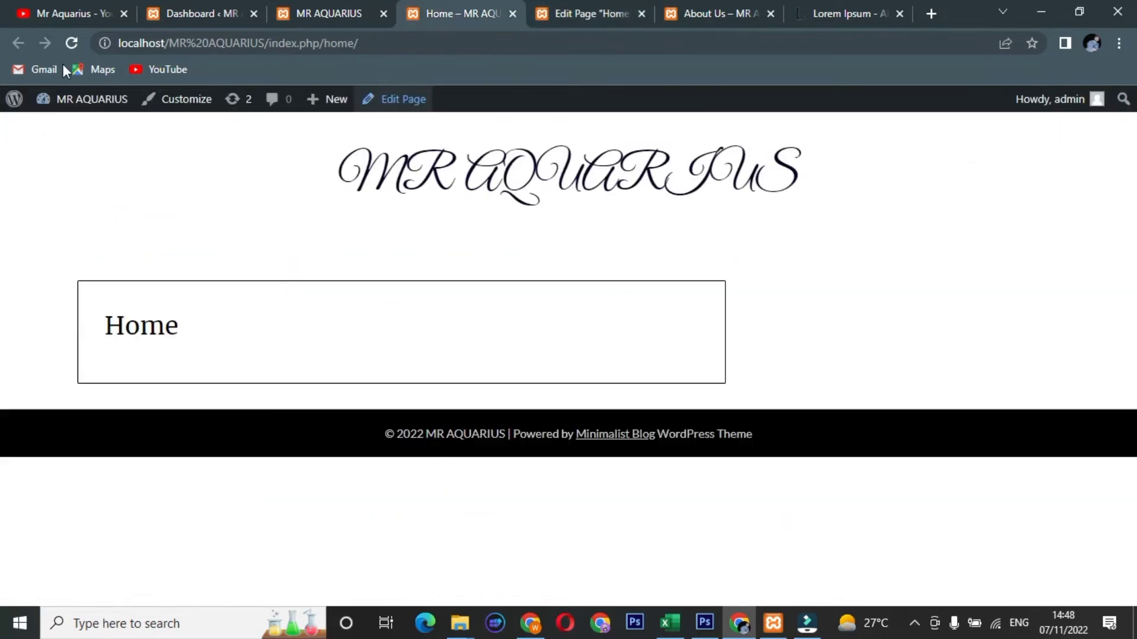
pyautogui.click(74, 43)
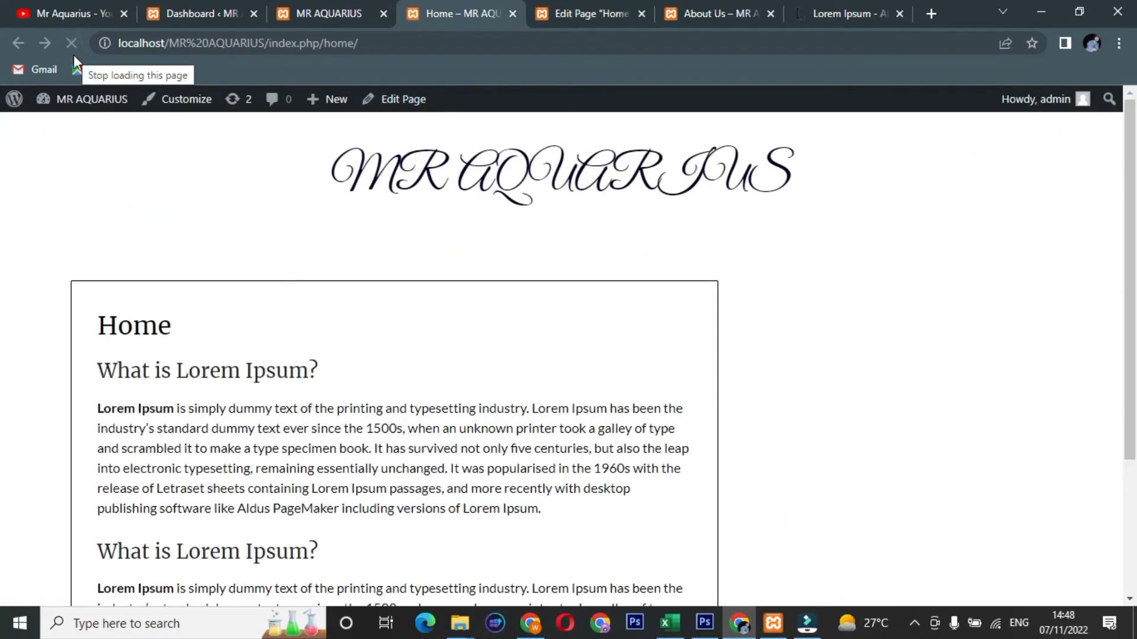
pyautogui.scroll(-3, 768, 339)
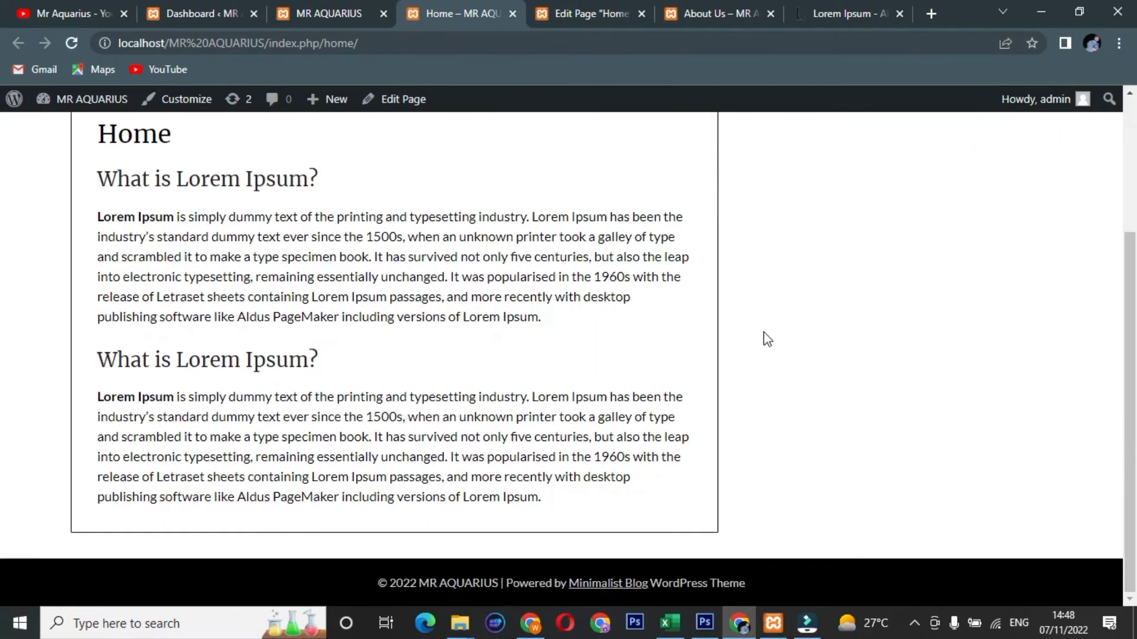
pyautogui.scroll(2, 767, 339)
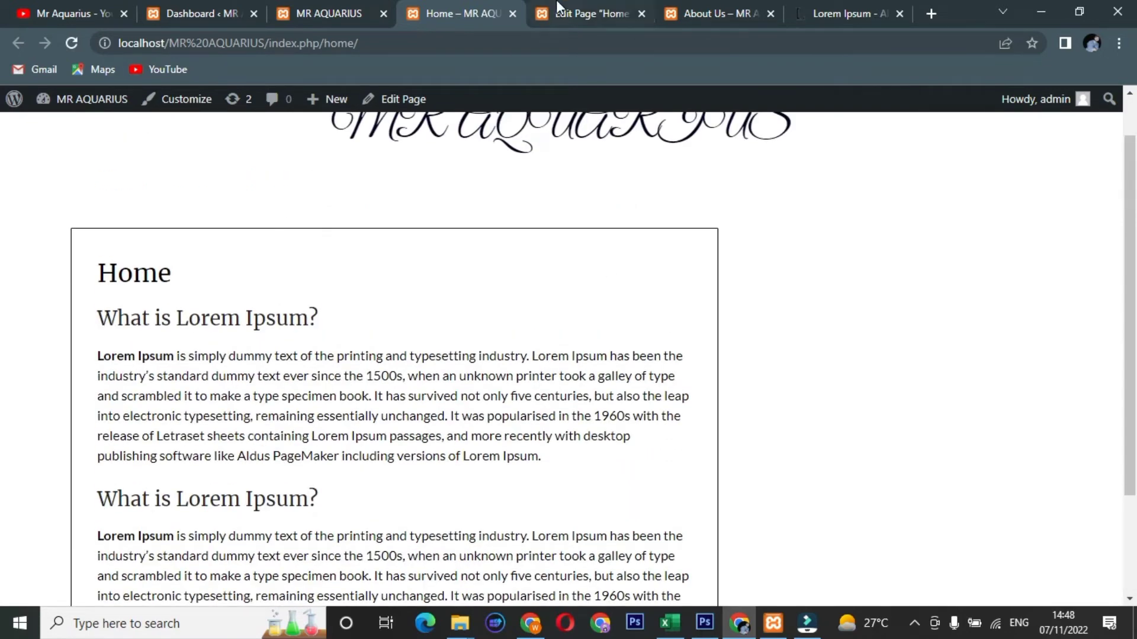
# Back in the Home page editor, insert an Image block between the first paragraph and the second "What is Lorem Ipsum?" heading.
pyautogui.moveTo(557, 8)
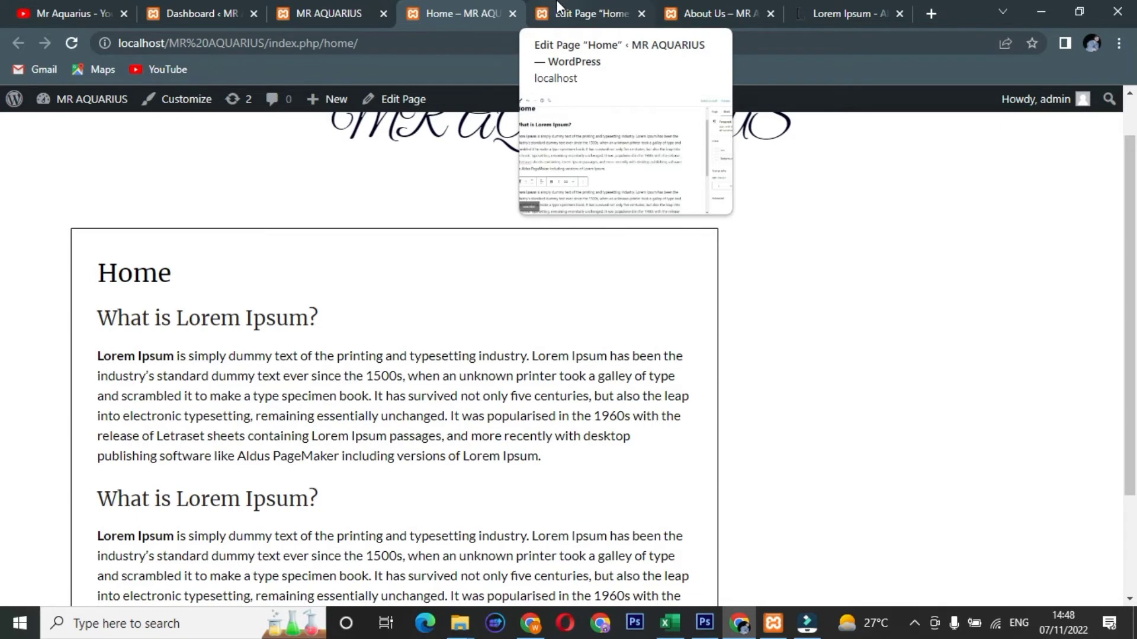
pyautogui.click(557, 7)
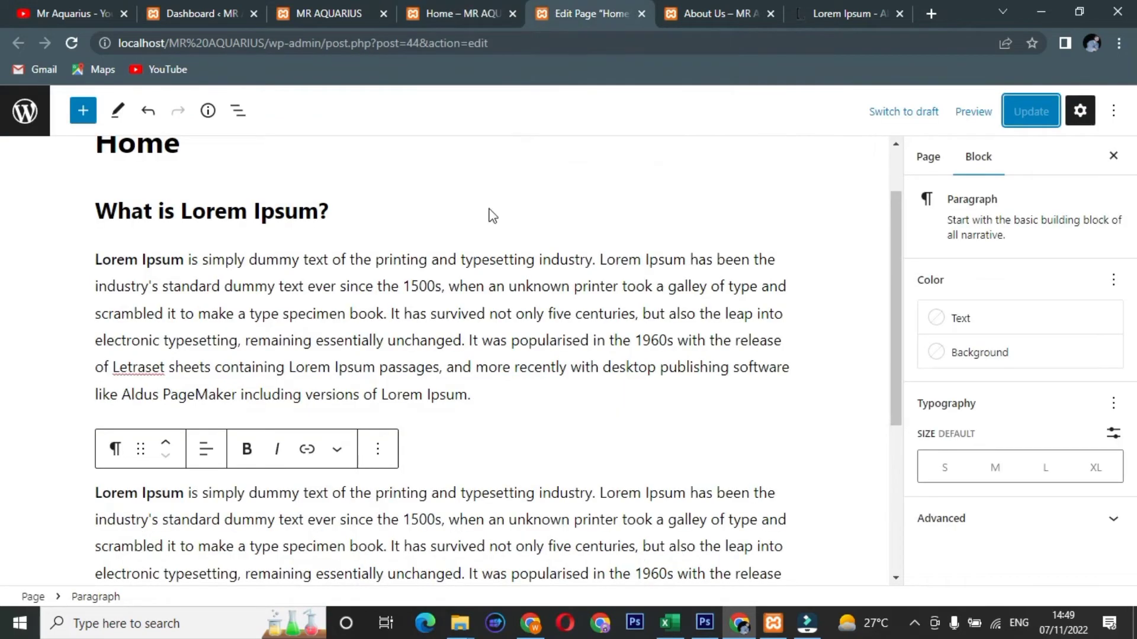
pyautogui.write('What is Lorem Ipsum?')
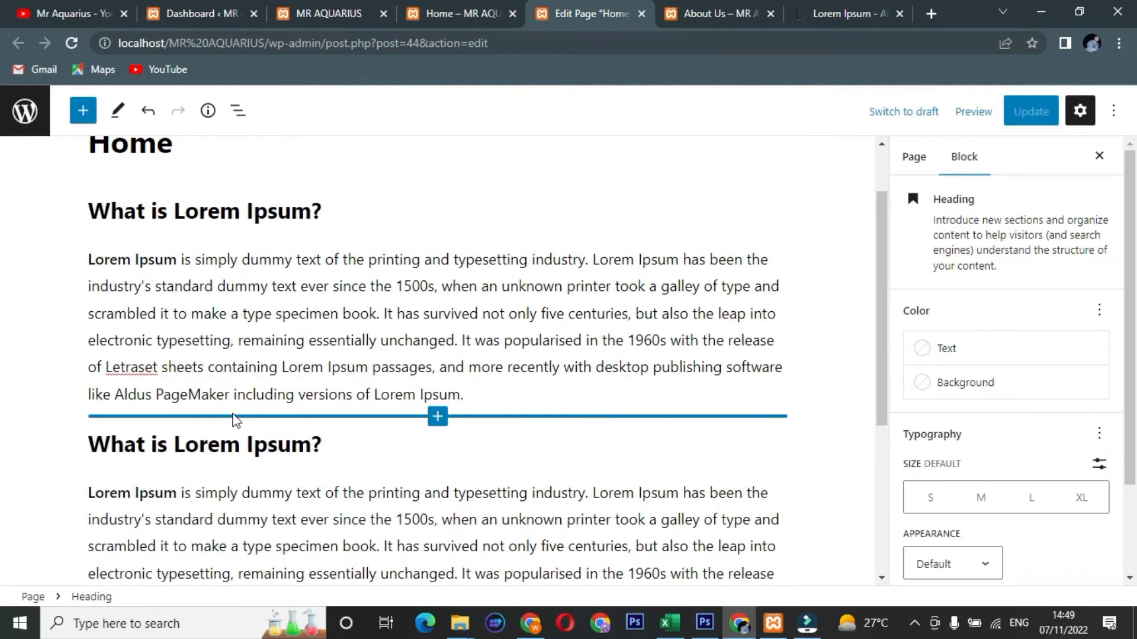
pyautogui.click(433, 415)
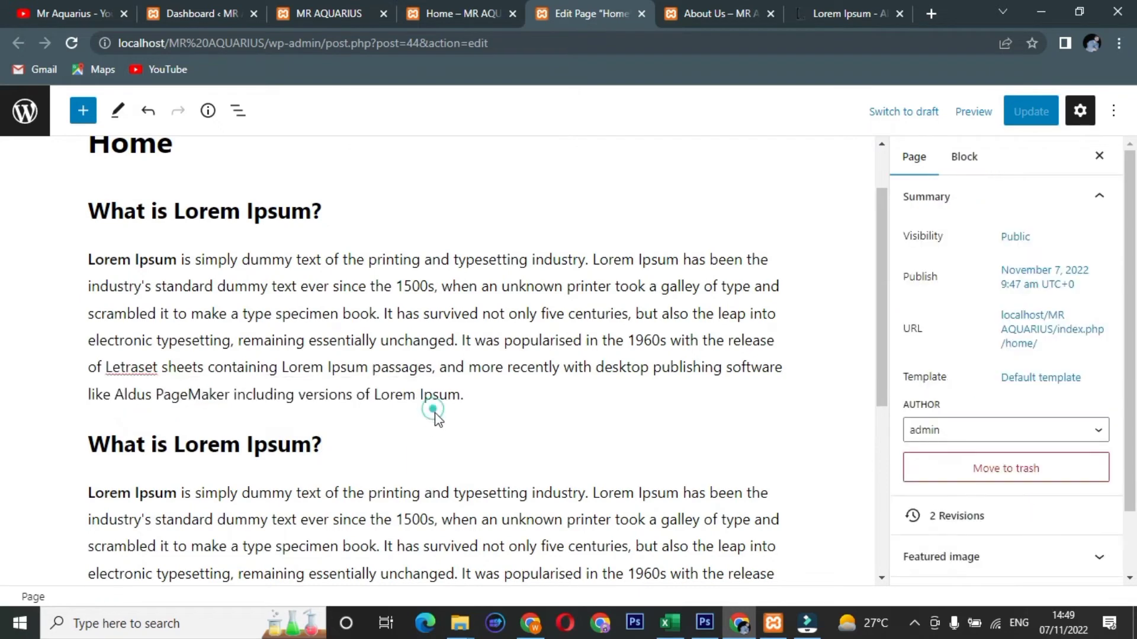
pyautogui.click(438, 416)
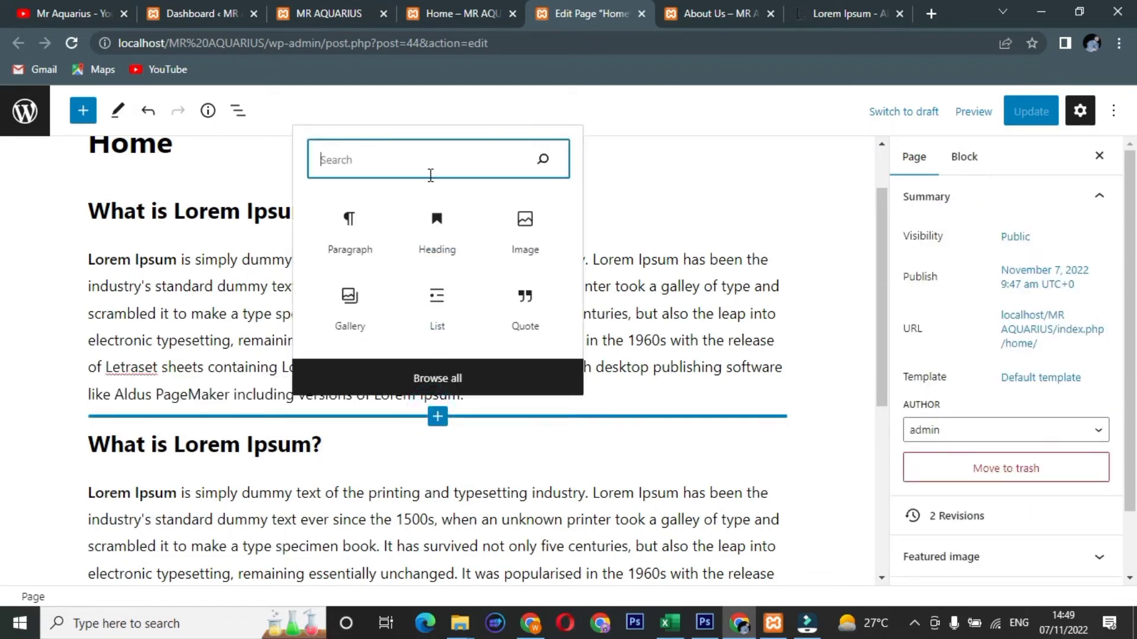
pyautogui.write('i')
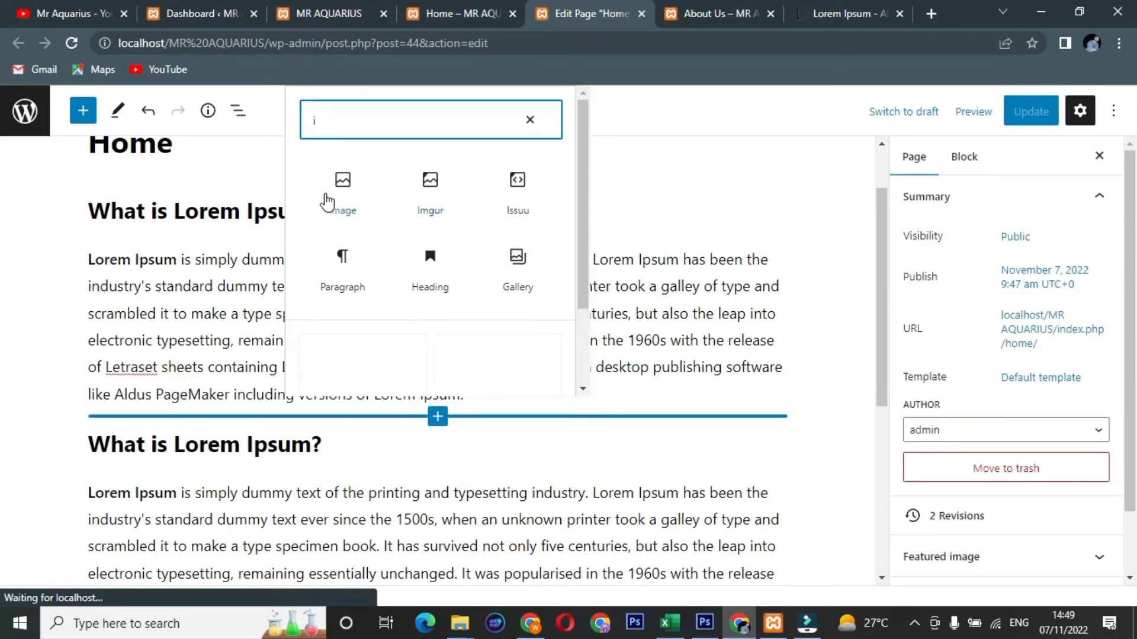
pyautogui.click(327, 193)
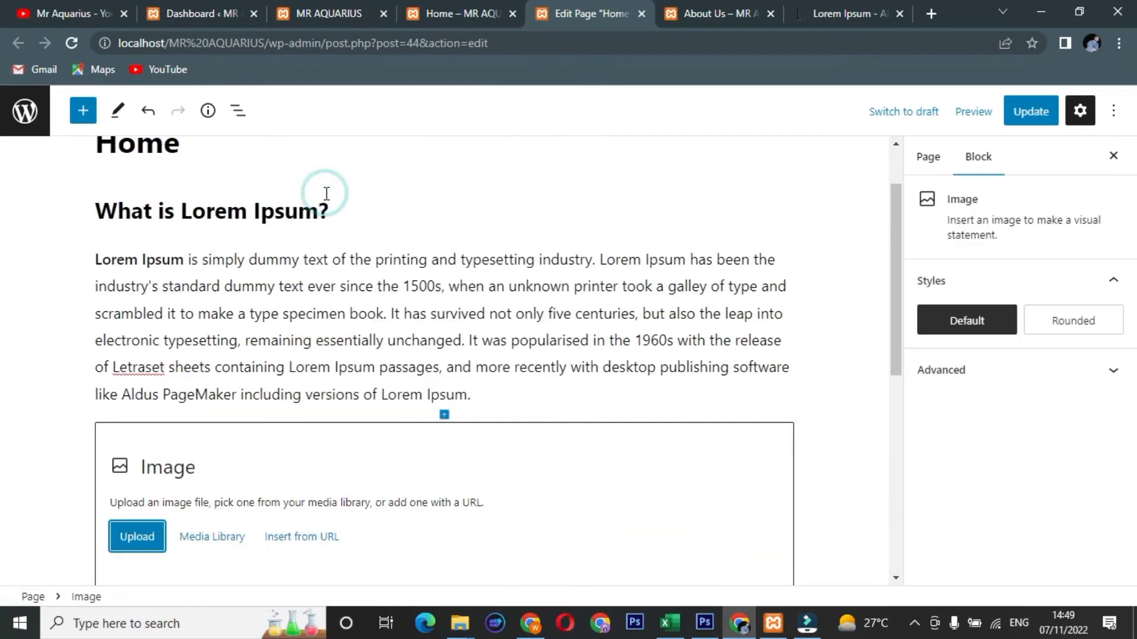
# Upload the MR AQUARIUS logo from the personal folder on the Desktop into the Image block and update the page.
pyautogui.click(138, 530)
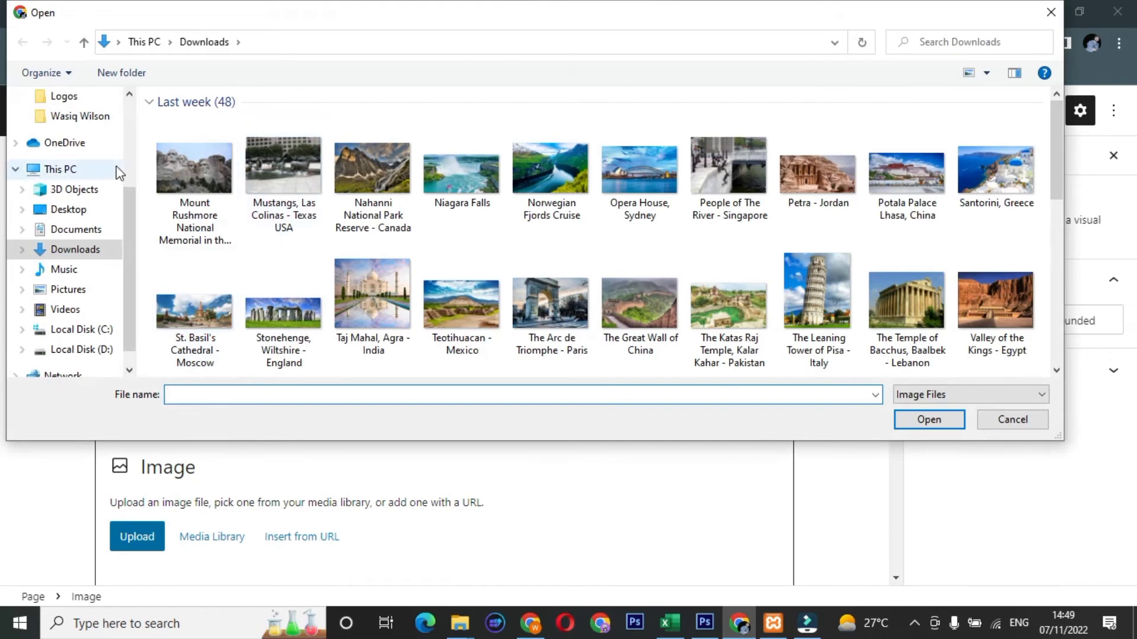
pyautogui.click(67, 209)
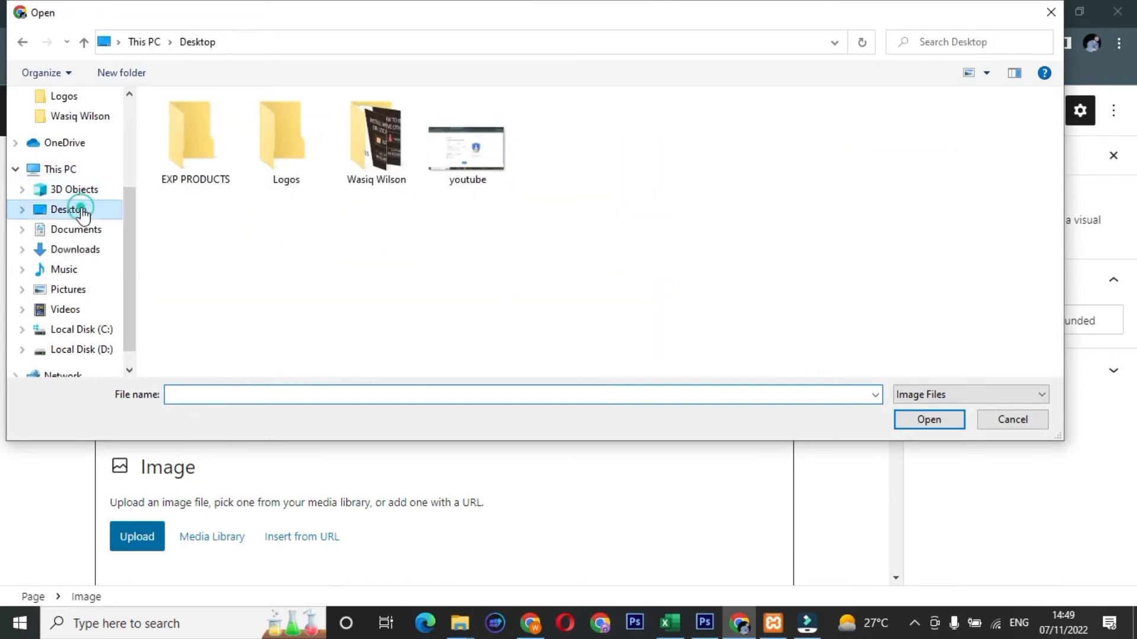
pyautogui.doubleClick(406, 185)
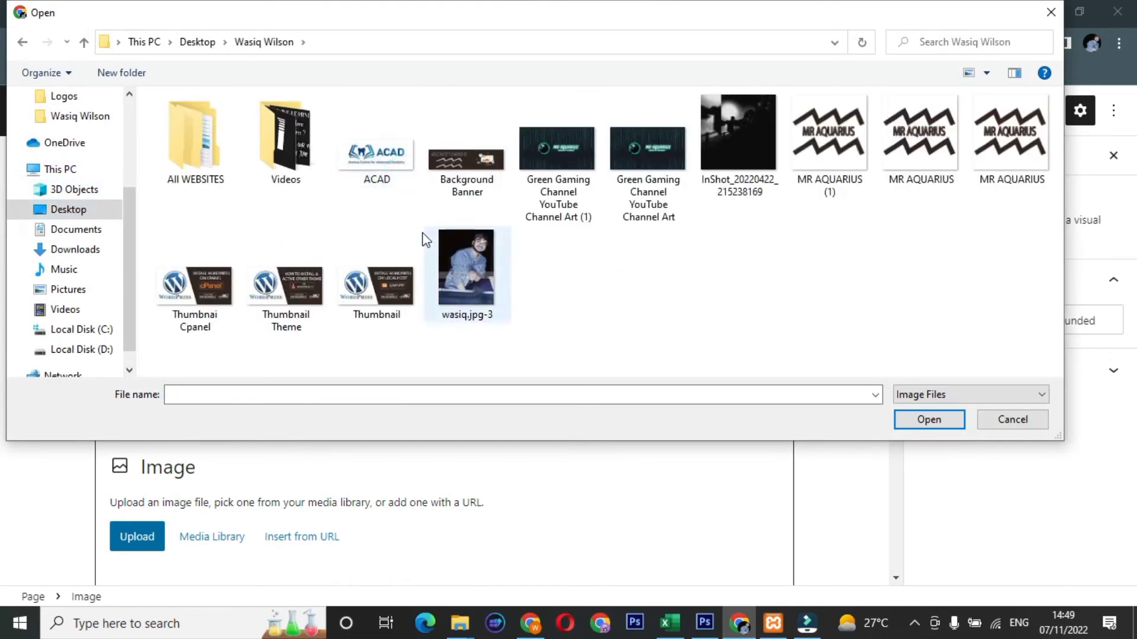
pyautogui.click(917, 142)
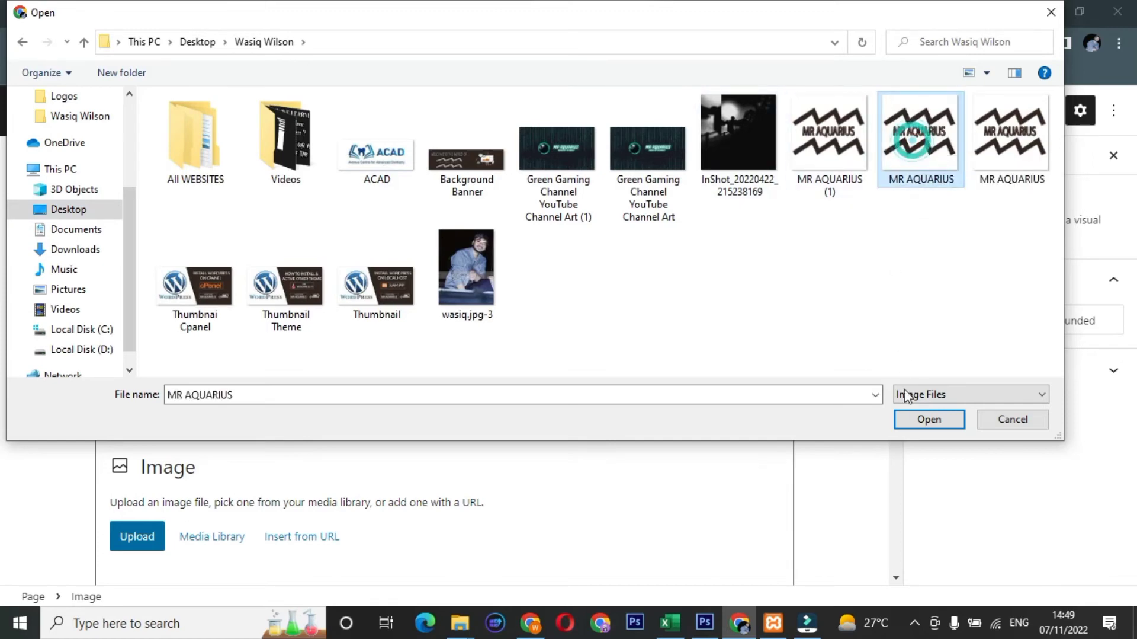
pyautogui.click(918, 419)
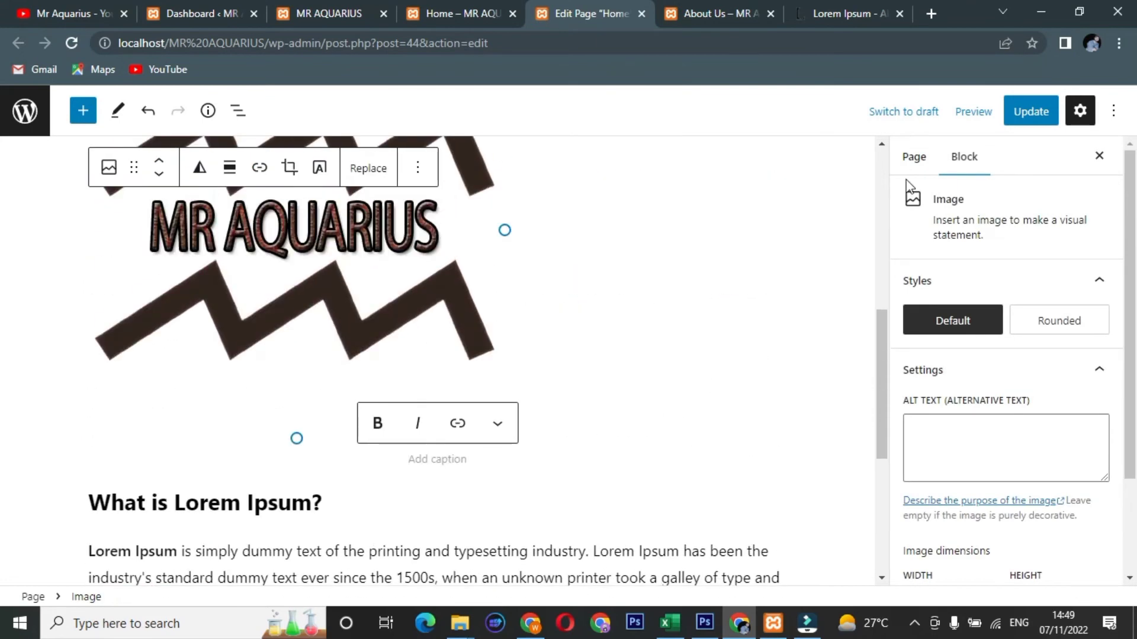
pyautogui.click(1028, 115)
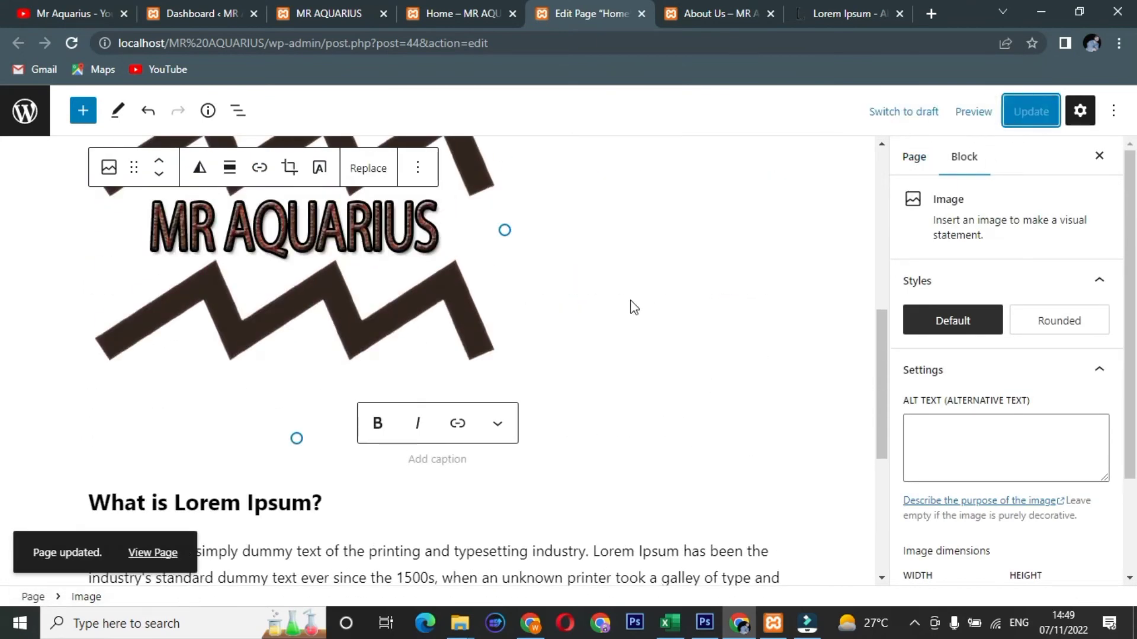
# Reload the live Home page and examine the placement of the logo image between the two text sections.
pyautogui.click(450, 6)
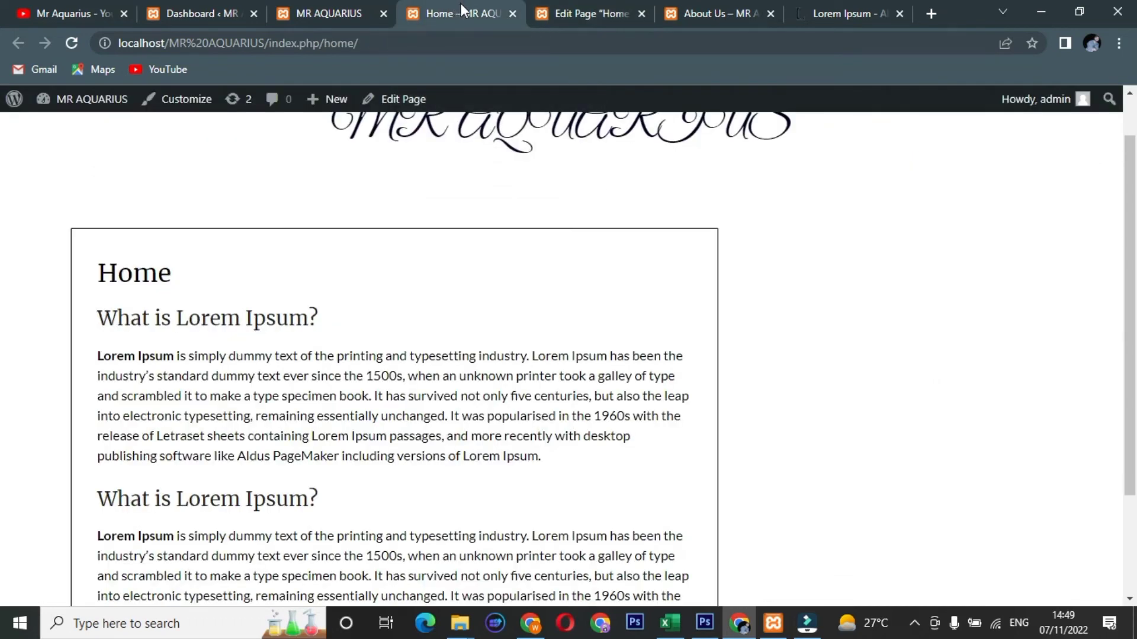
pyautogui.click(72, 41)
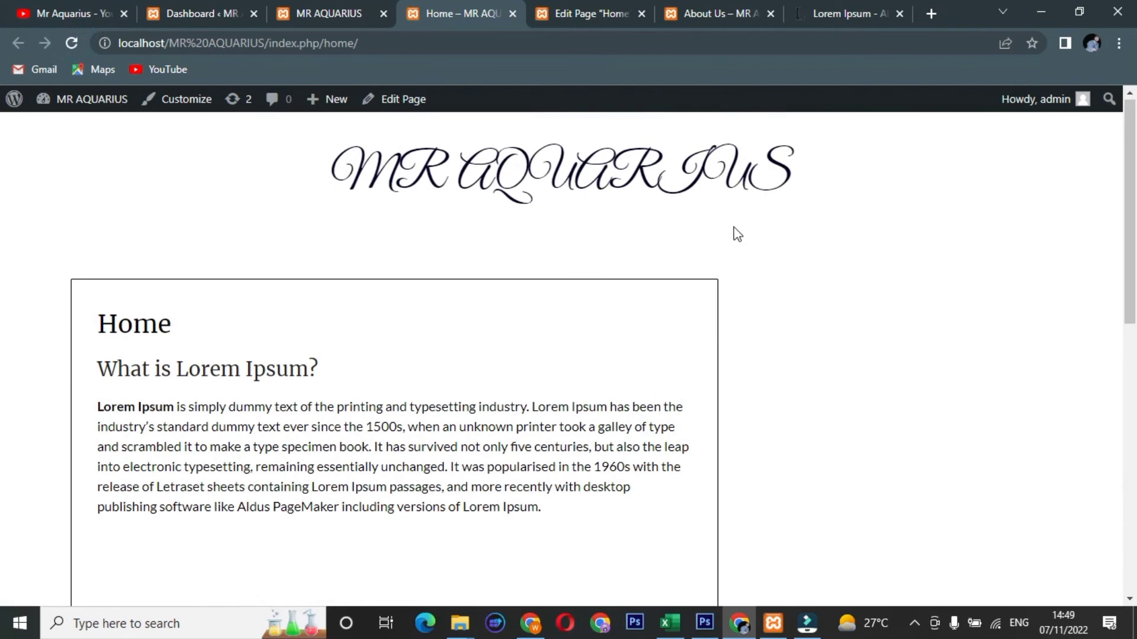
pyautogui.scroll(-3, 738, 234)
pyautogui.scroll(-3, 738, 237)
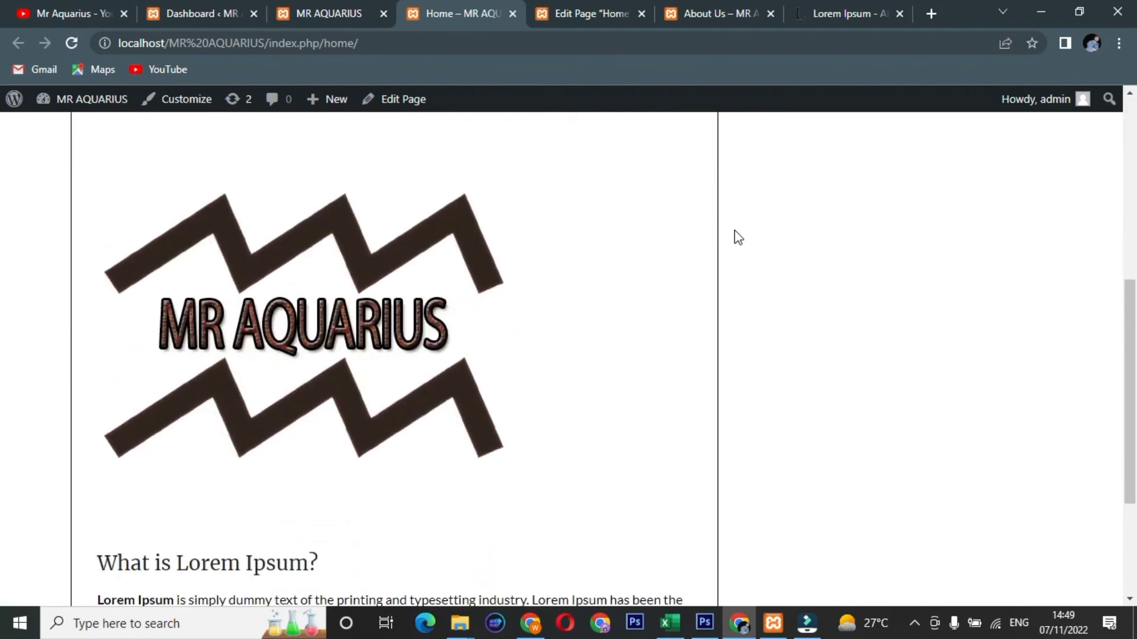
pyautogui.scroll(-3, 737, 237)
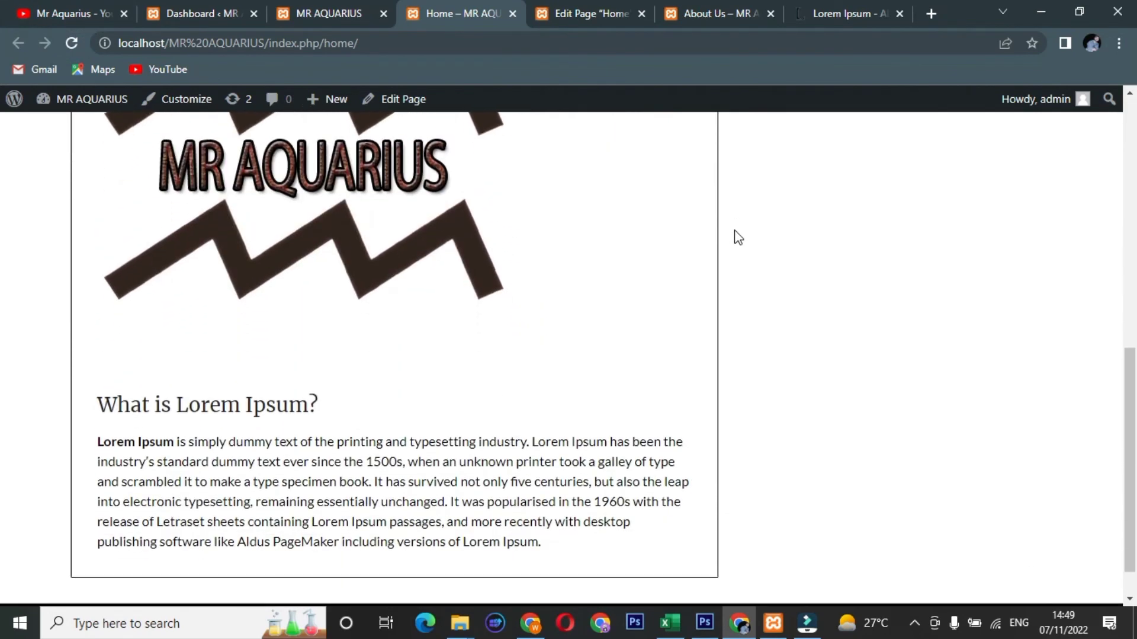
pyautogui.scroll(3, 737, 237)
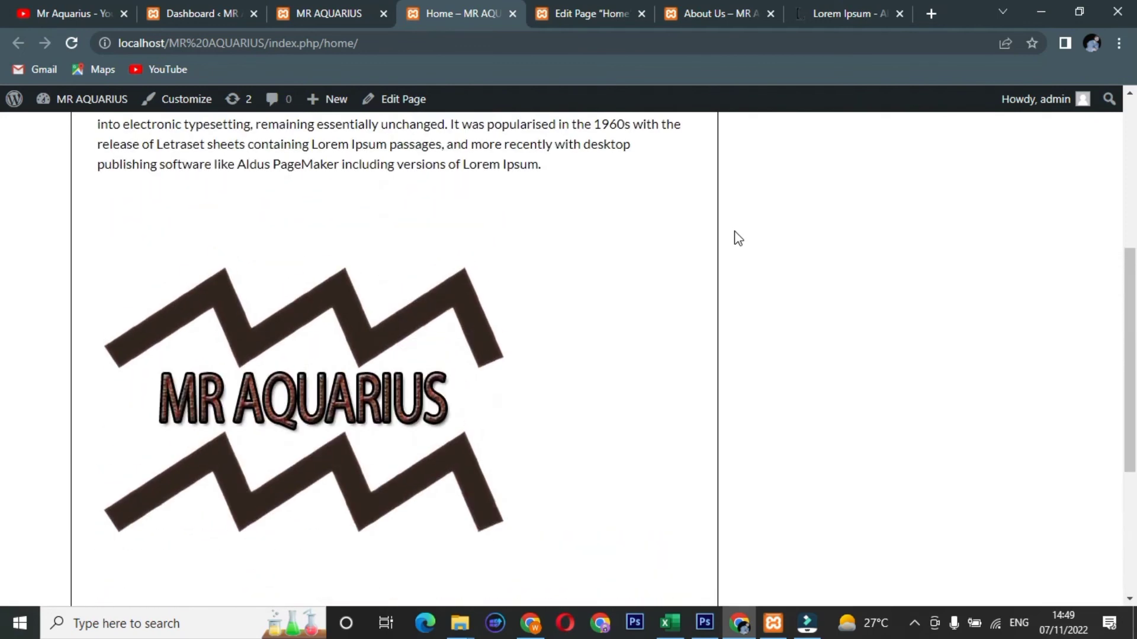
pyautogui.scroll(2, 738, 237)
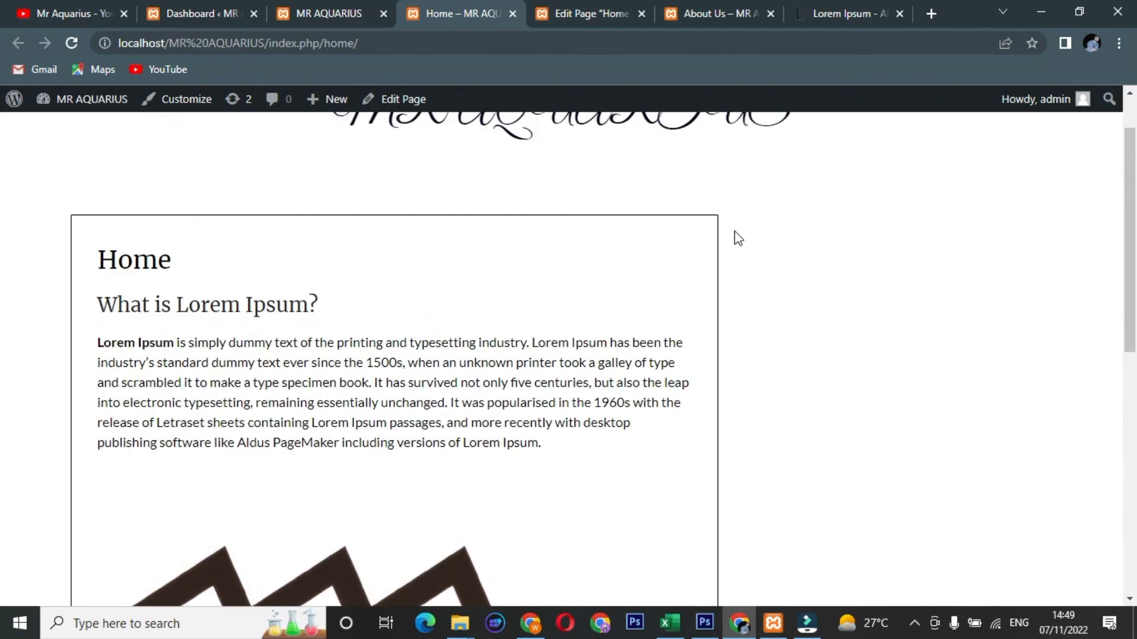
pyautogui.scroll(1, 739, 237)
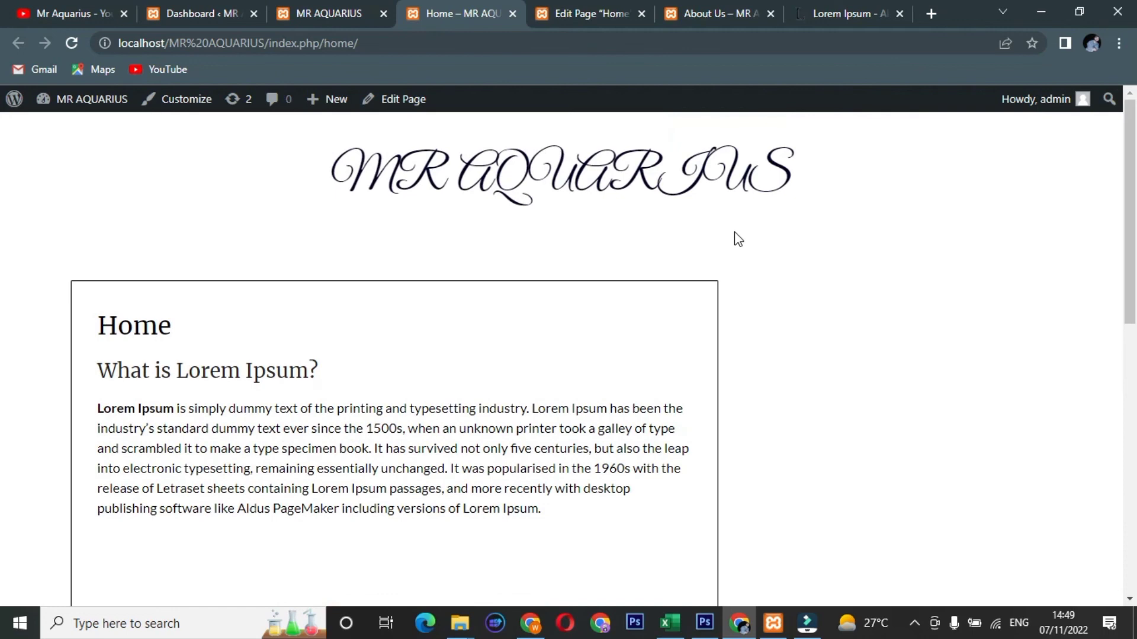